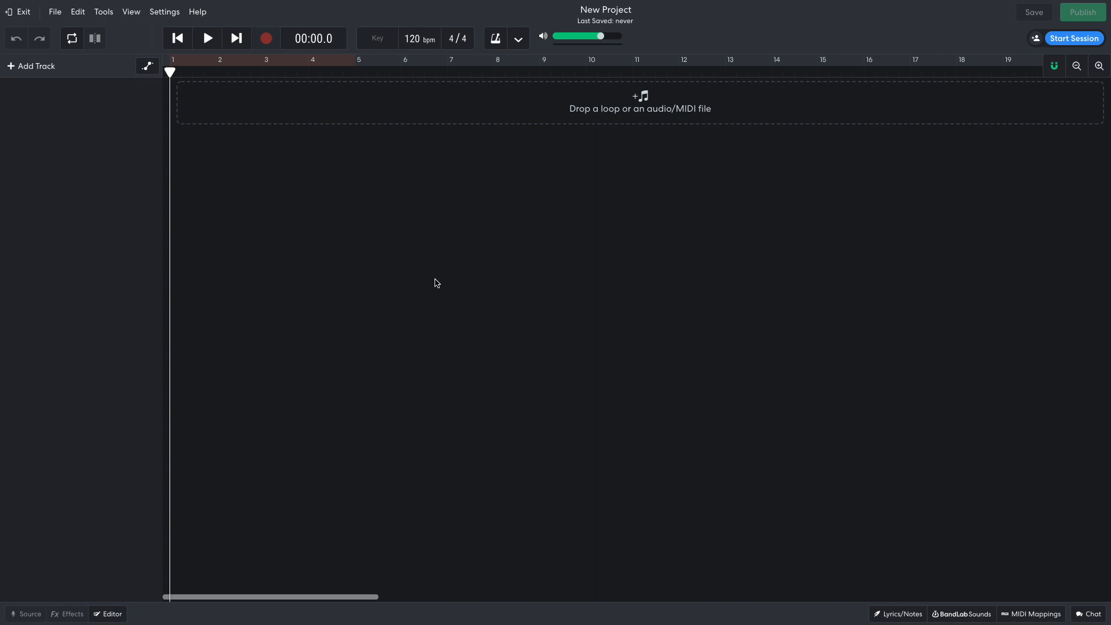
# Set the project tempo to 182 bpm and the key to B minor
pyautogui.click(412, 39)
pyautogui.write('1')
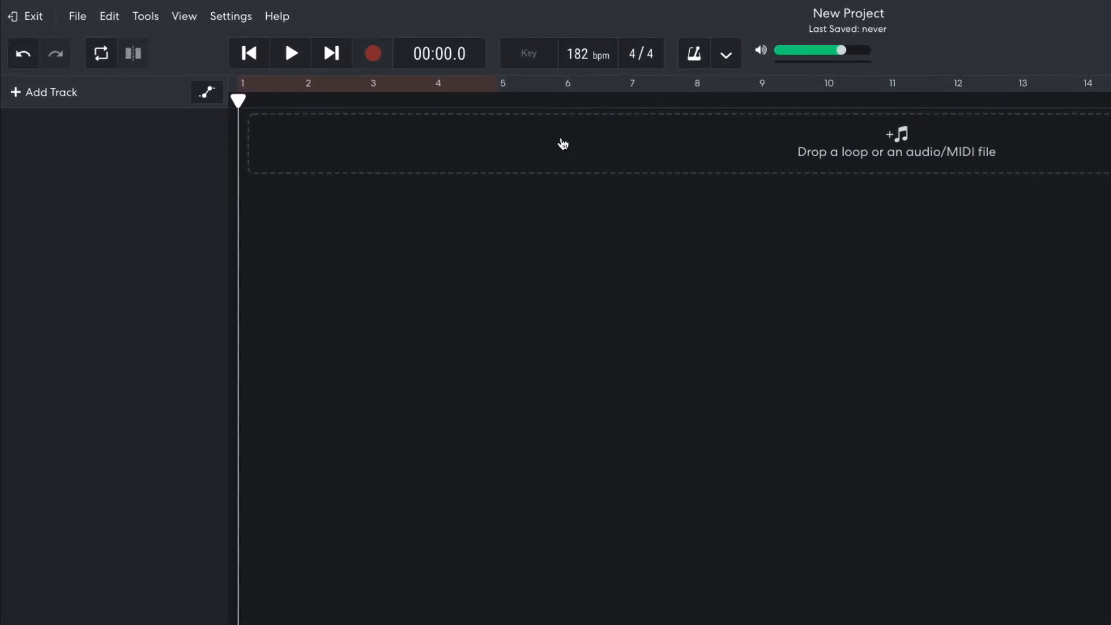
pyautogui.click(528, 55)
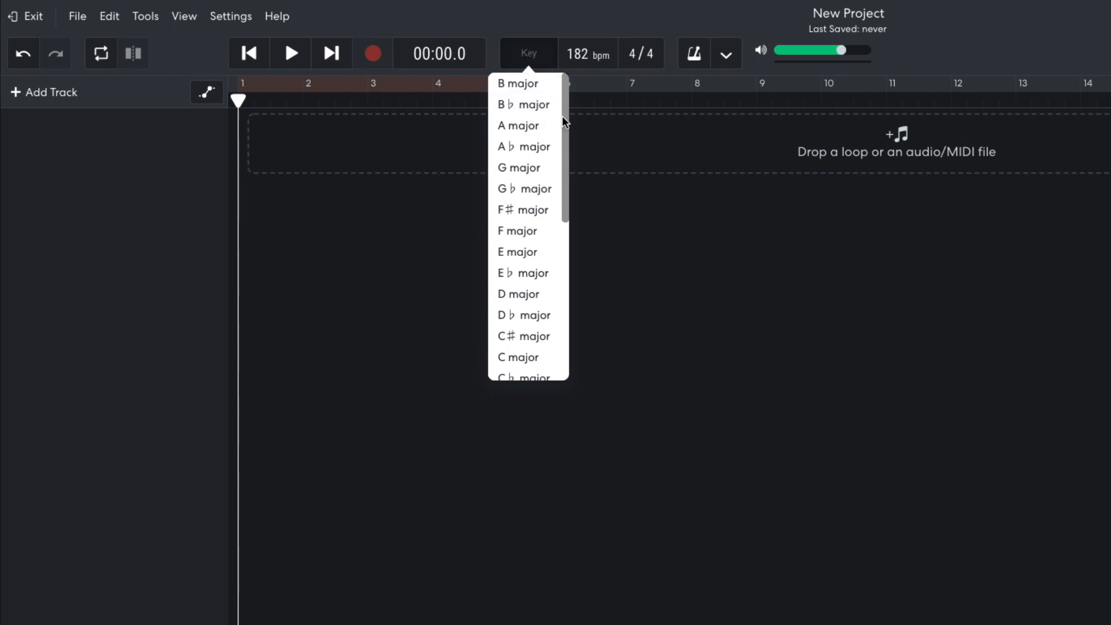
pyautogui.moveTo(565, 117); pyautogui.dragTo(564, 191)
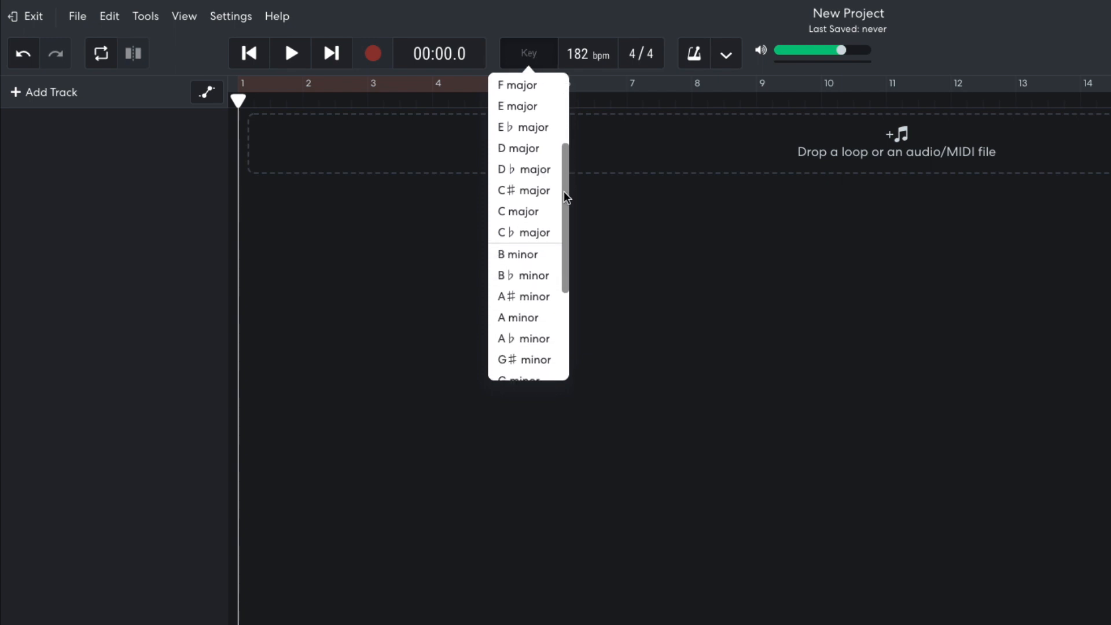
pyautogui.click(537, 252)
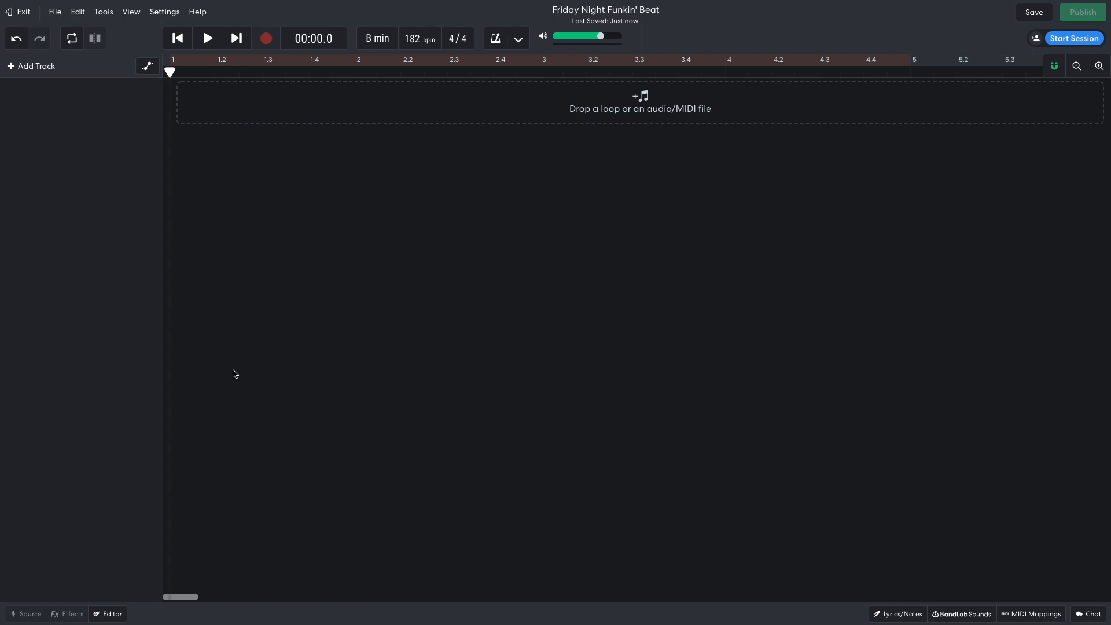
# Add an instrument track and load the Techno Brute Kit drum pads on it
pyautogui.click(34, 67)
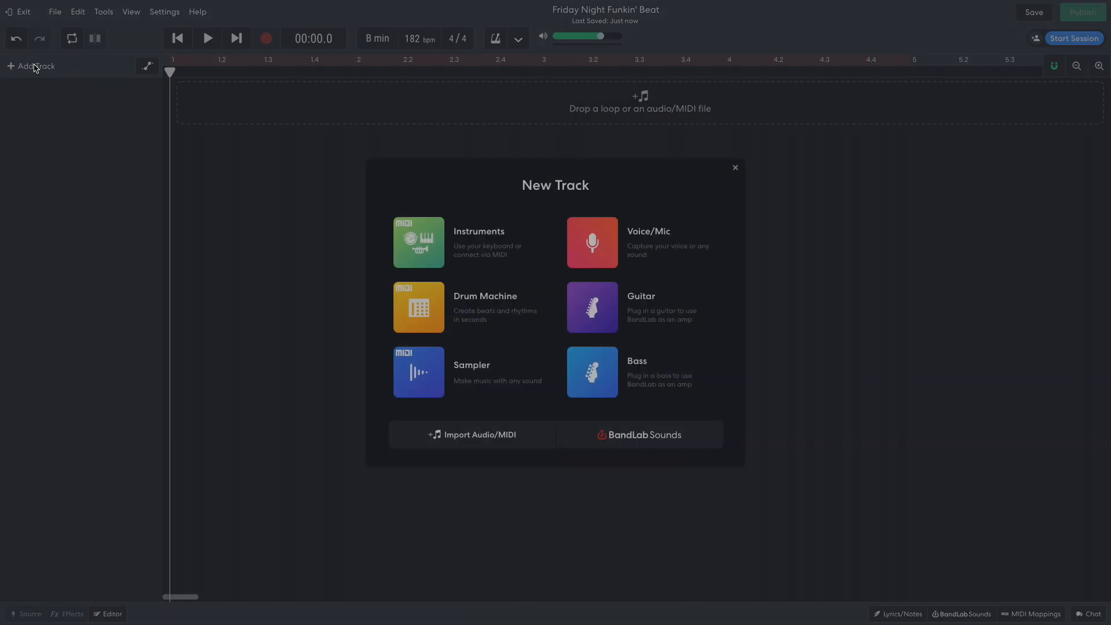
pyautogui.click(408, 243)
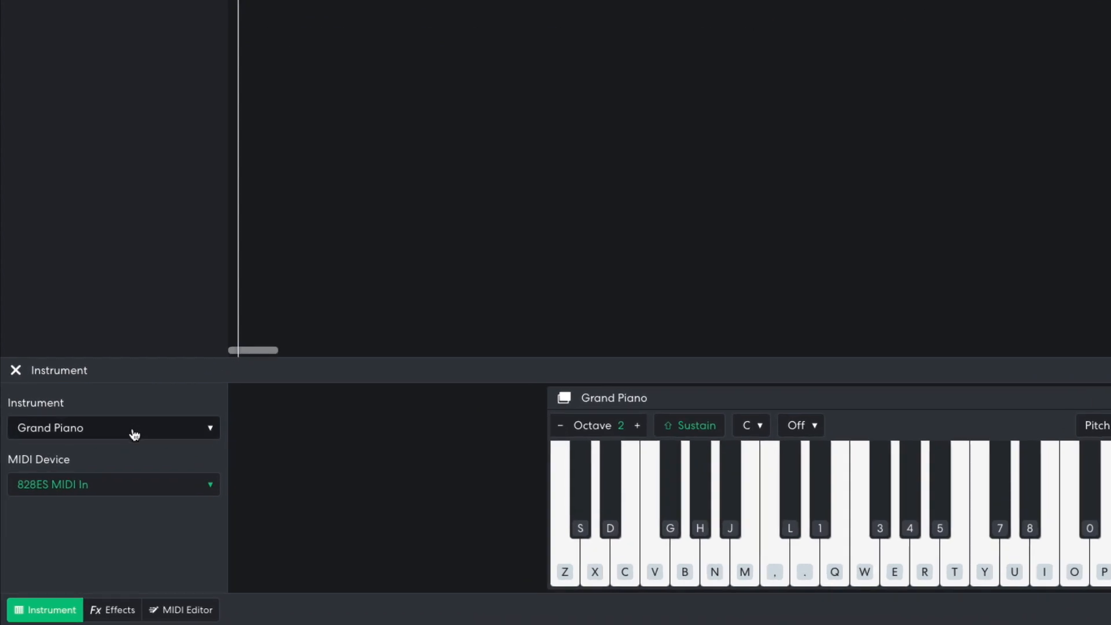
pyautogui.click(135, 435)
pyautogui.moveTo(141, 387)
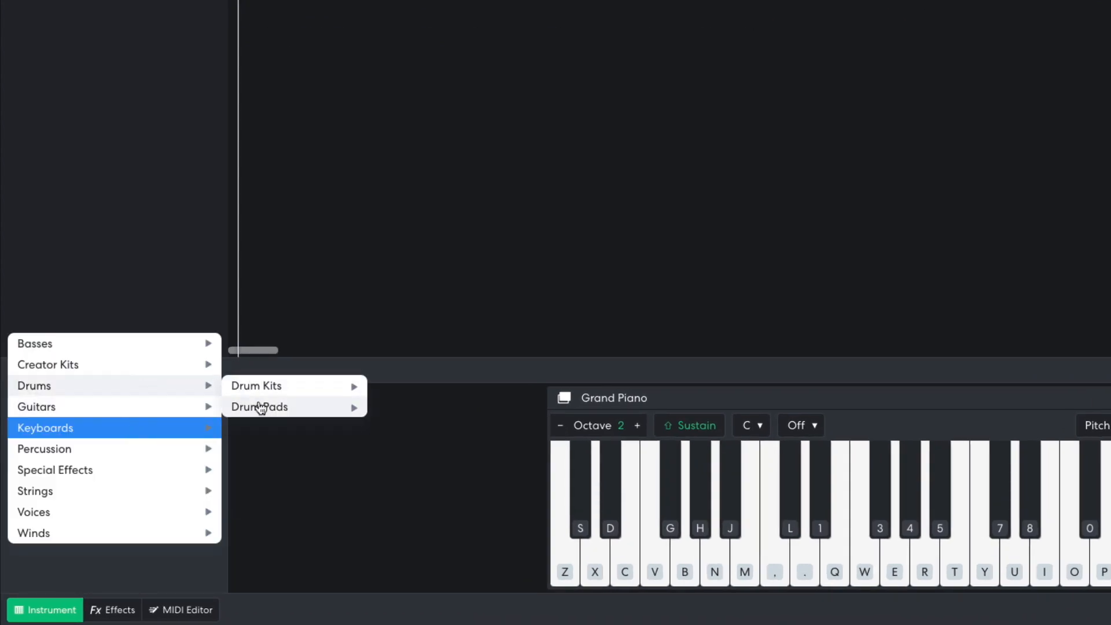
pyautogui.moveTo(261, 408)
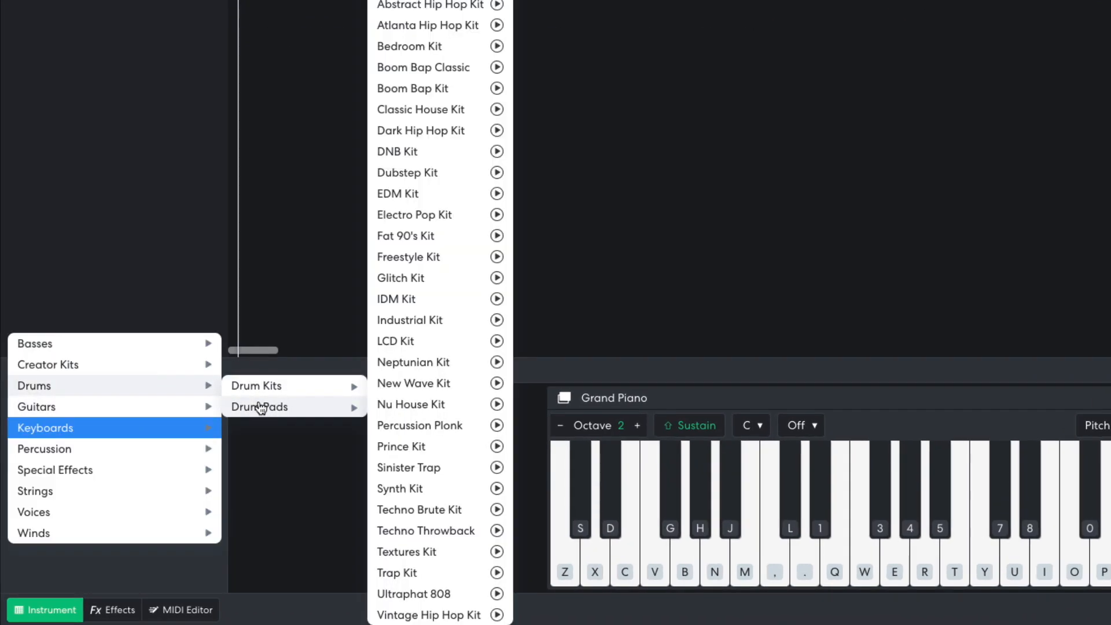
pyautogui.click(427, 511)
# Create an empty region at the start of the drum track and open it for note editing
pyautogui.rightClick(231, 34)
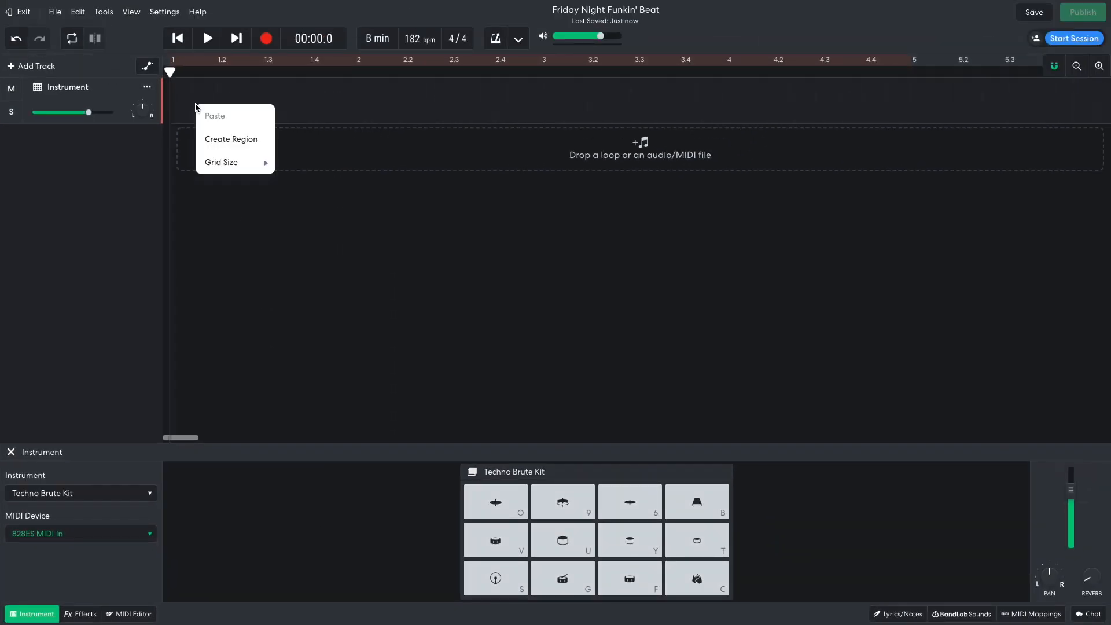
pyautogui.click(243, 58)
pyautogui.doubleClick(226, 105)
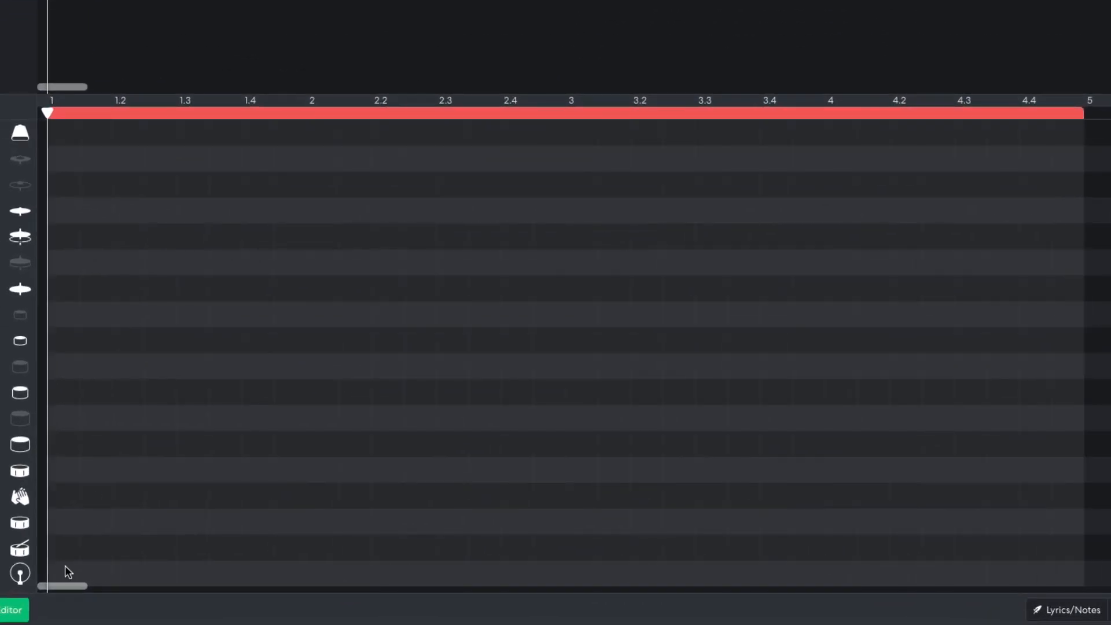
# Place kick notes on all four beats of bar 1 and claps on beats 2 and 4, and play the pattern
pyautogui.click(181, 583)
pyautogui.click(128, 572)
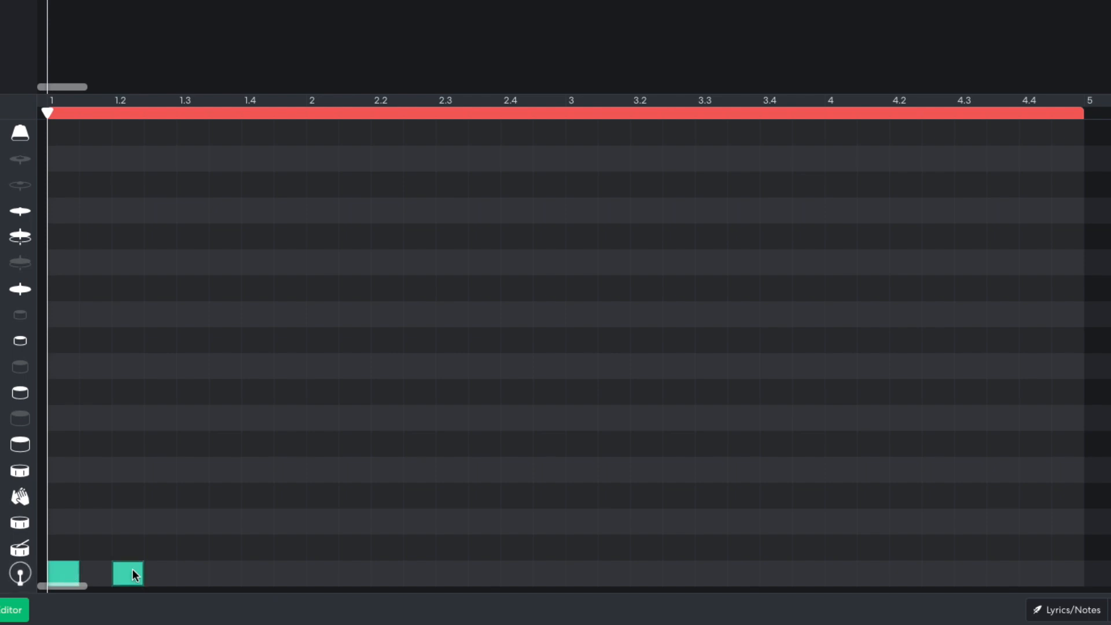
pyautogui.click(193, 572)
pyautogui.click(257, 572)
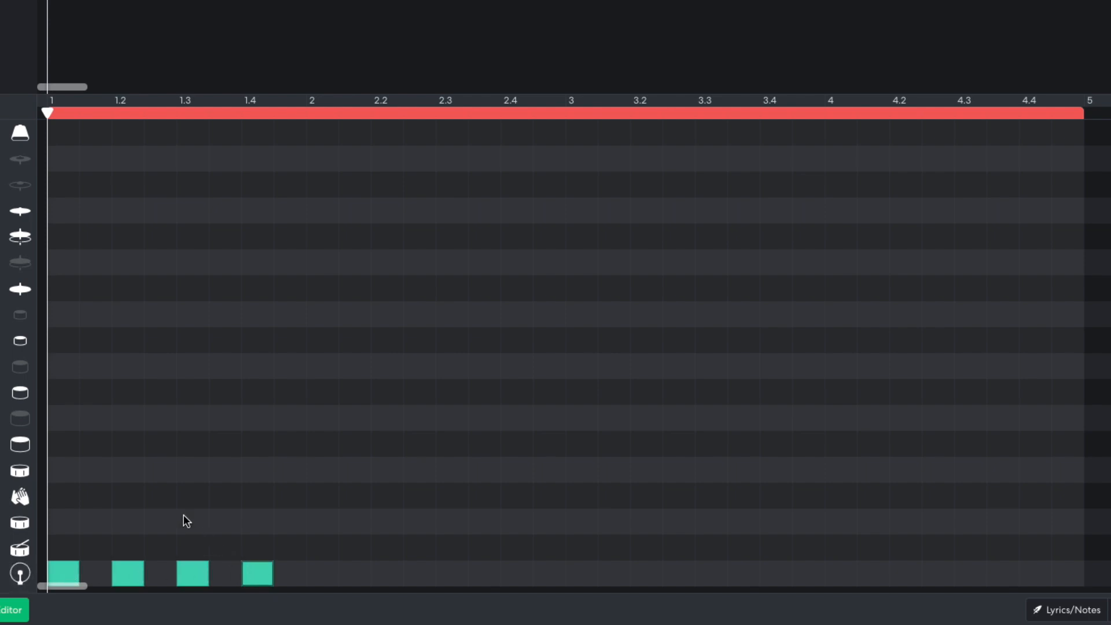
pyautogui.click(128, 495)
pyautogui.click(255, 496)
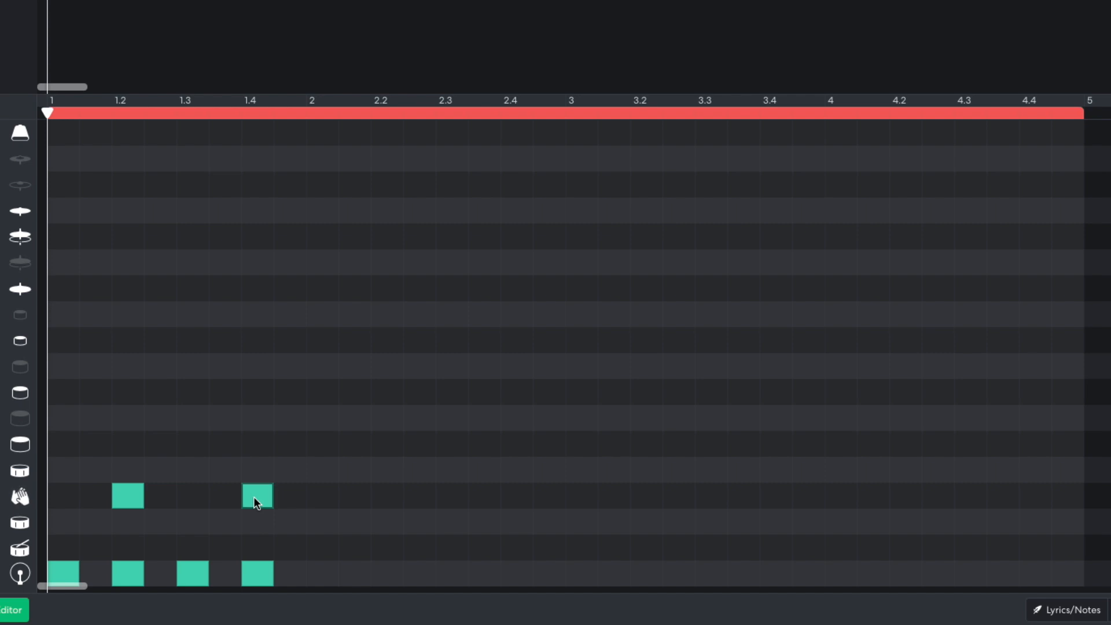
pyautogui.press('space')
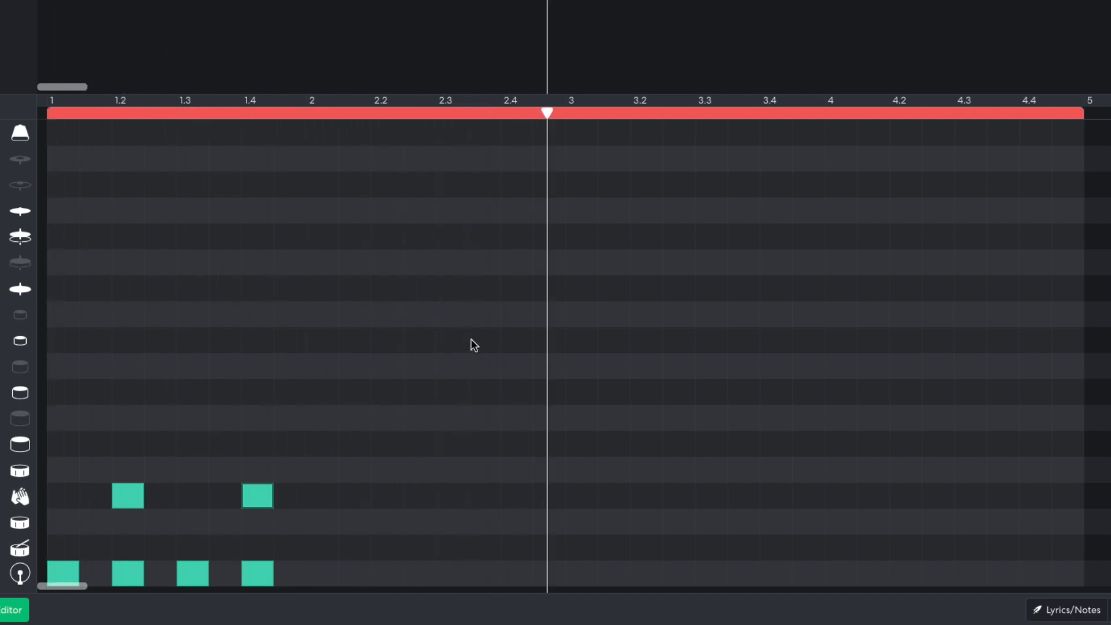
# Repeat the one-bar kick and clap pattern through bar 4 and play it from the start
pyautogui.moveTo(382, 399); pyautogui.dragTo(836, 577)
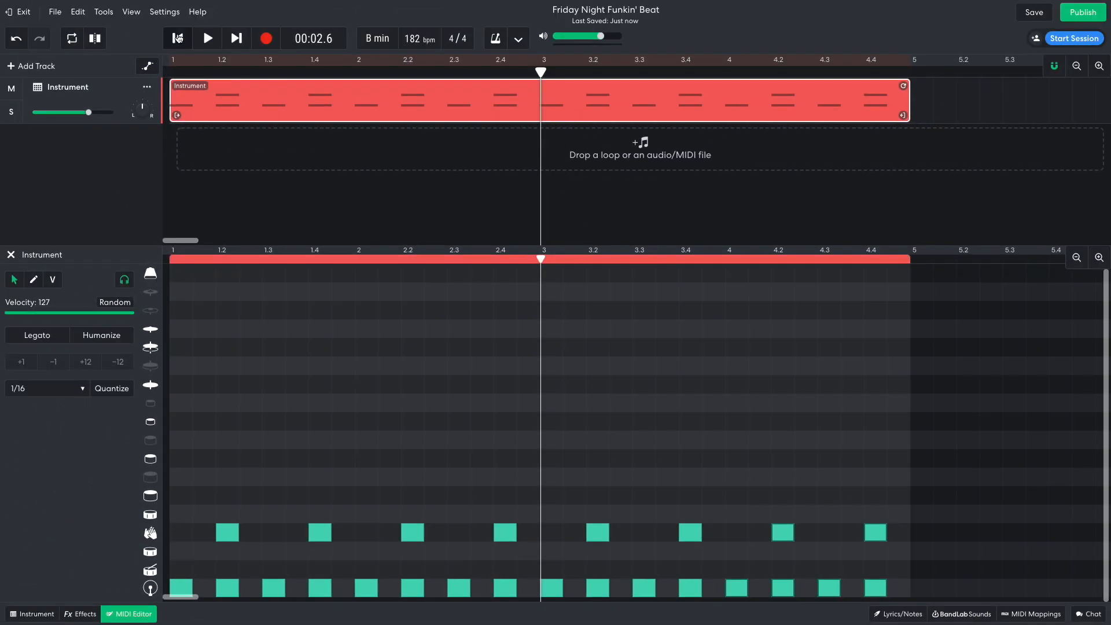
pyautogui.click(177, 38)
pyautogui.press('space')
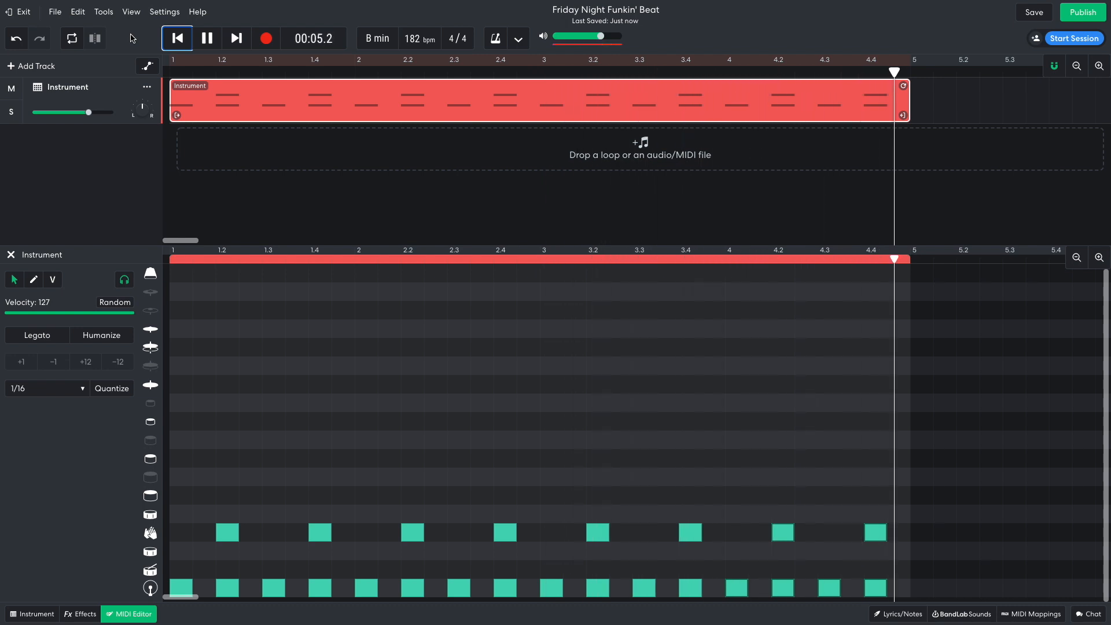
pyautogui.press('space')
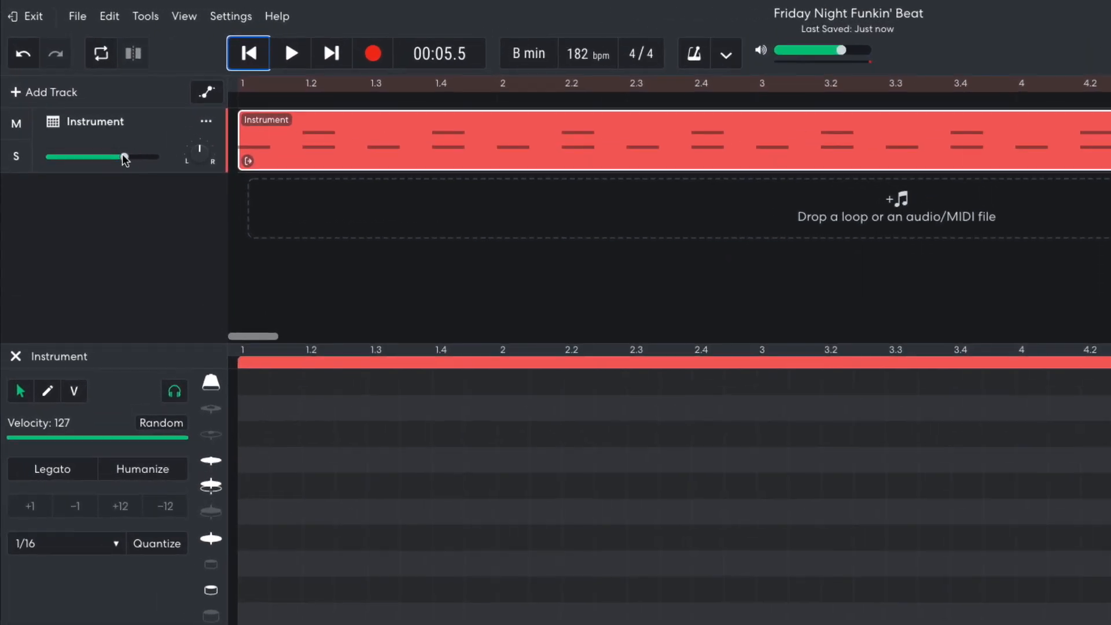
# Lower the drum track's volume to about half of its slider
pyautogui.moveTo(94, 120)
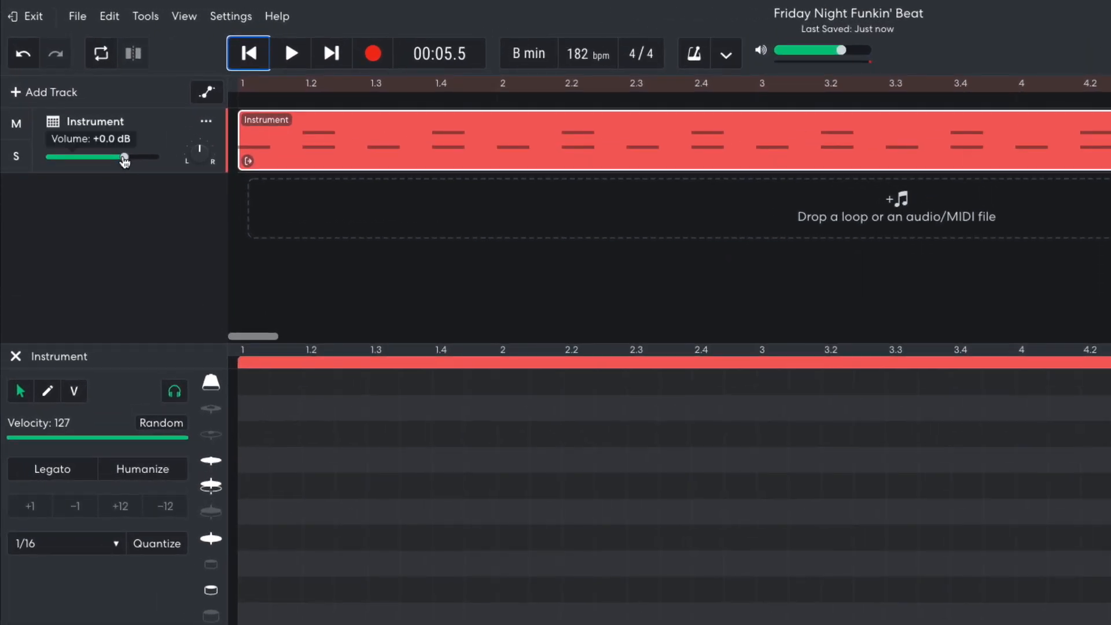
pyautogui.moveTo(125, 160); pyautogui.dragTo(91, 163)
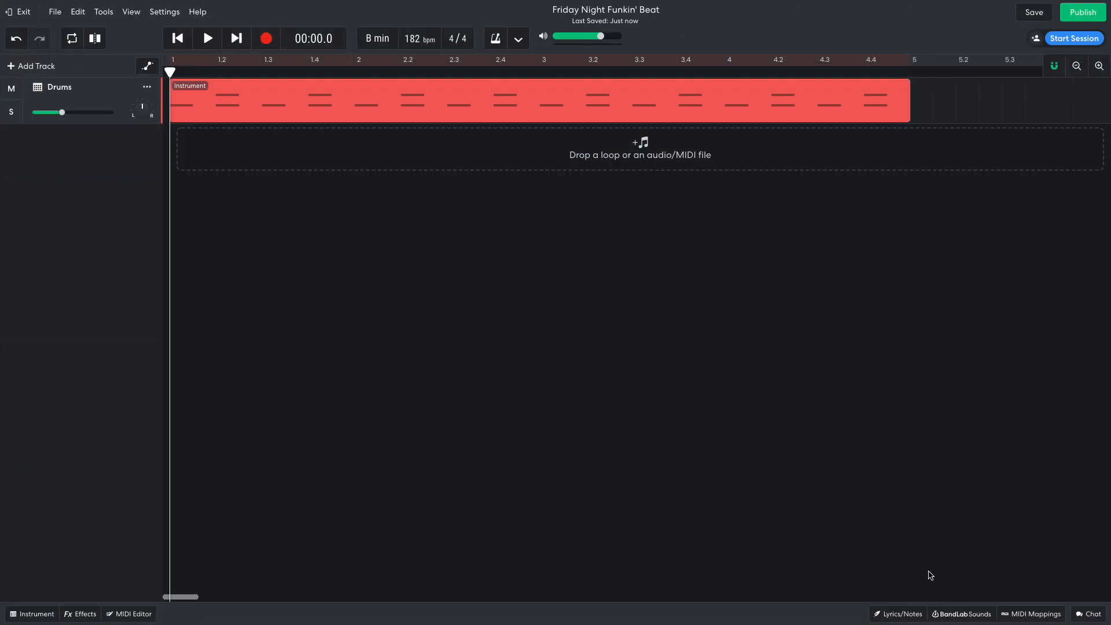
# Search BandLab Sounds for "jungle", open the 90's Jungle pack and filter its loops by the Drum instrument
pyautogui.click(945, 613)
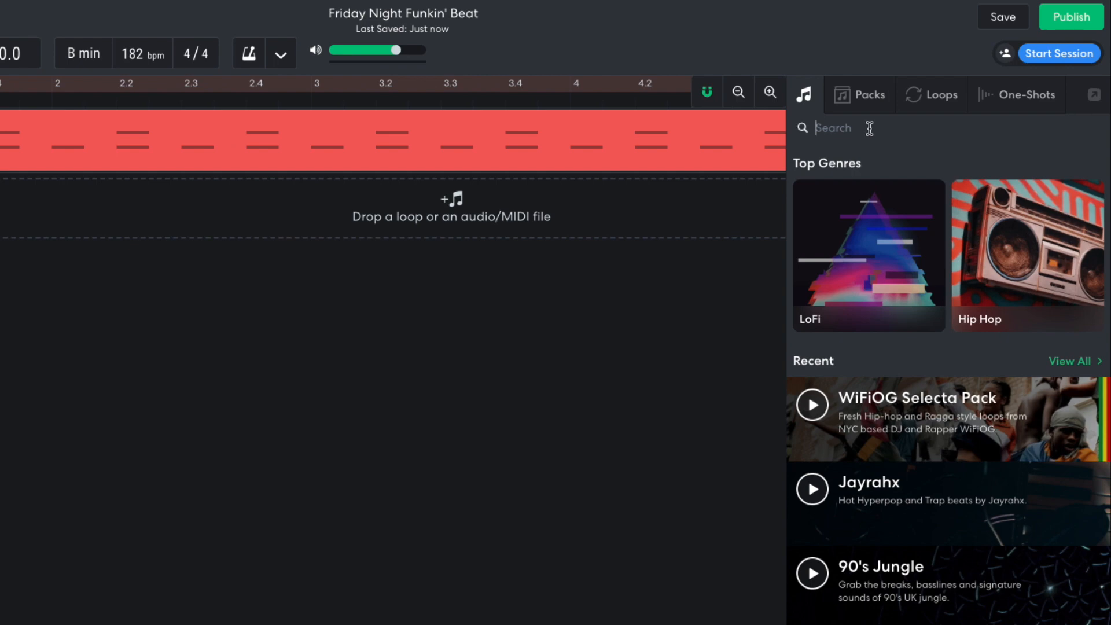
pyautogui.click(869, 128)
pyautogui.write('jungle')
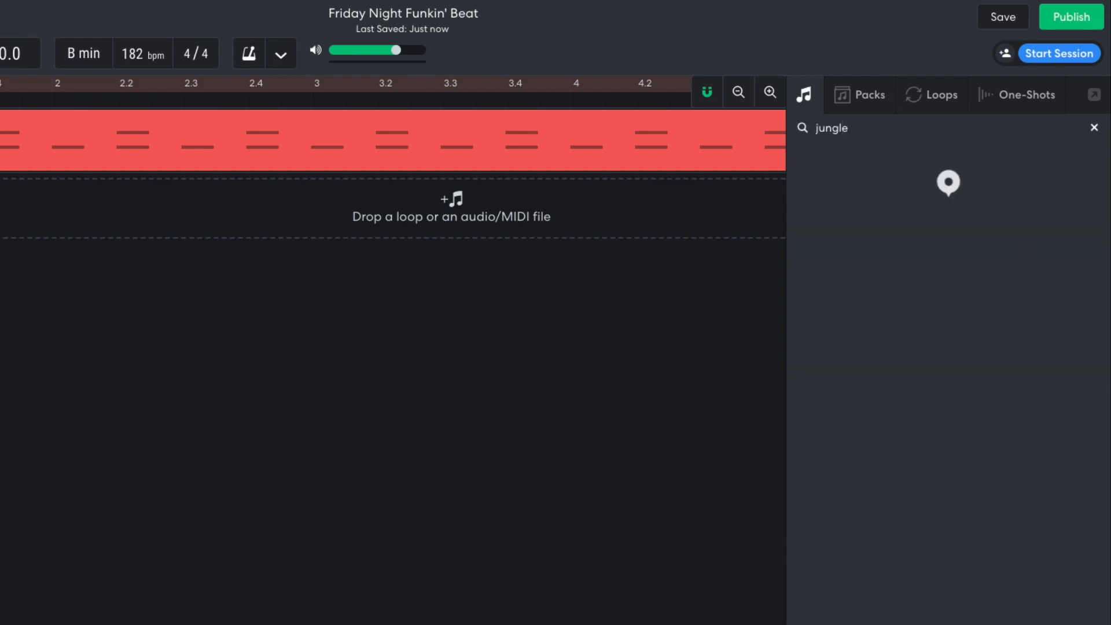
pyautogui.click(871, 215)
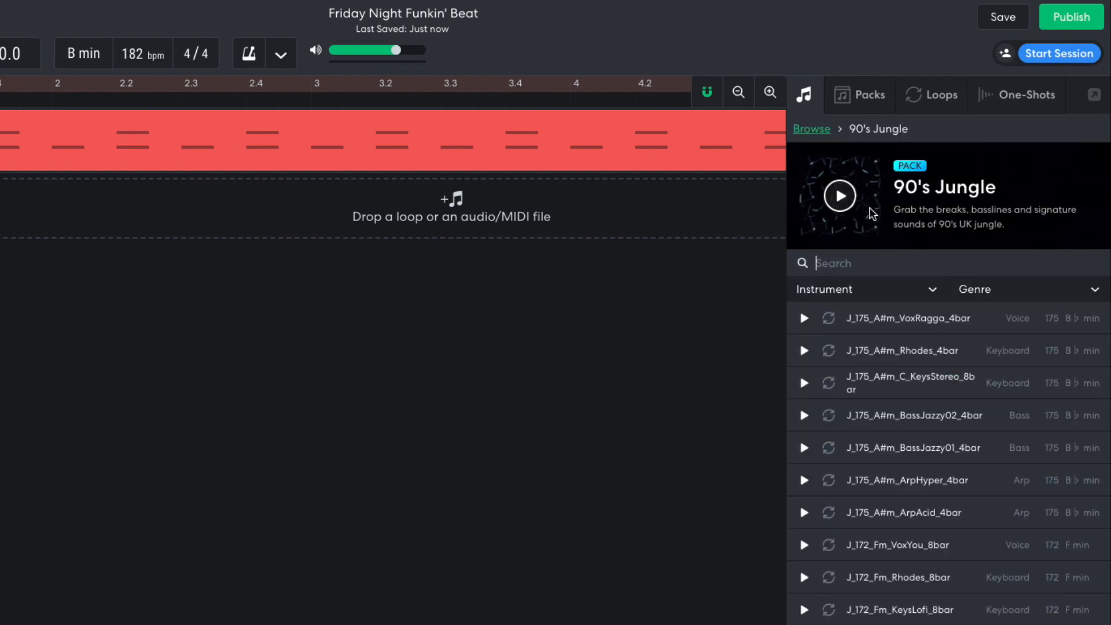
pyautogui.click(866, 294)
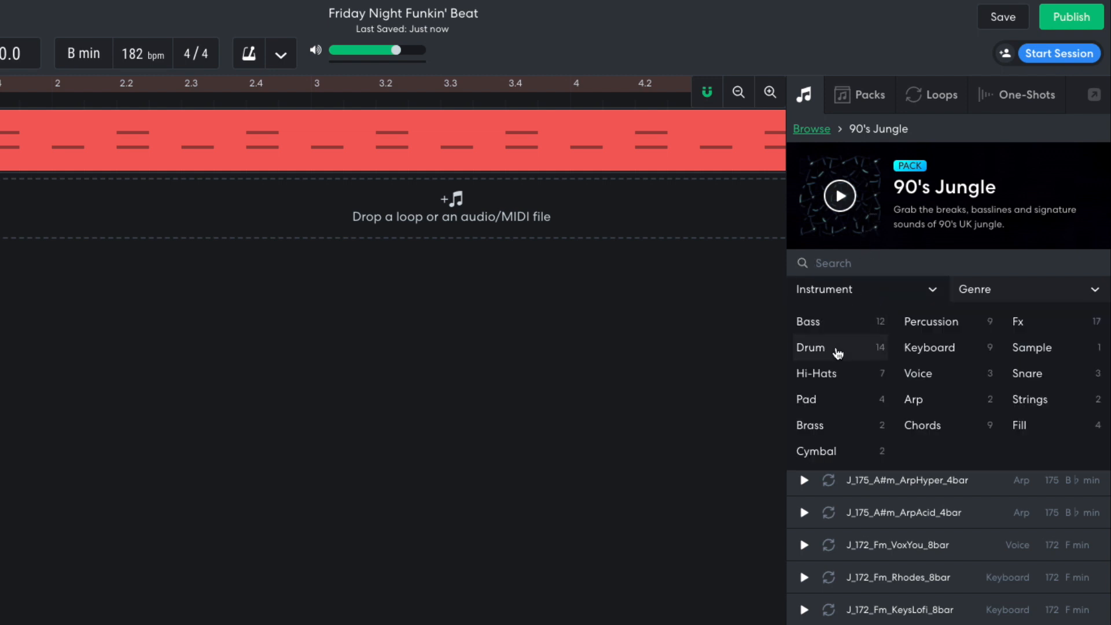
pyautogui.click(837, 353)
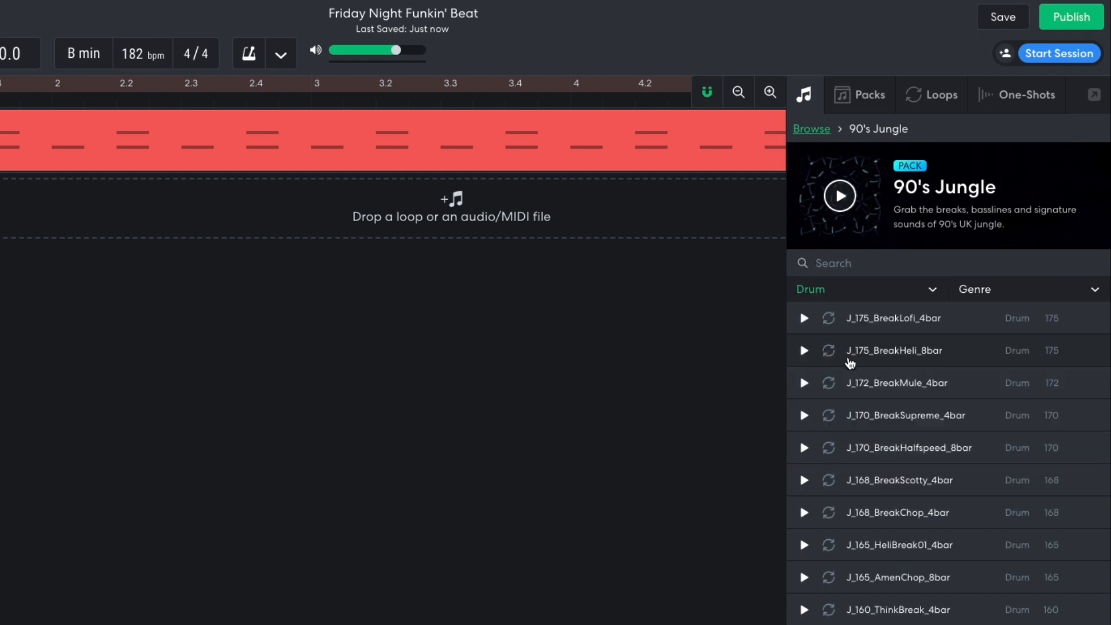
# Place the J_170_BreakSupreme_4bar loop on a new track below the drums, starting at bar 1
pyautogui.moveTo(901, 420); pyautogui.dragTo(0, 218)
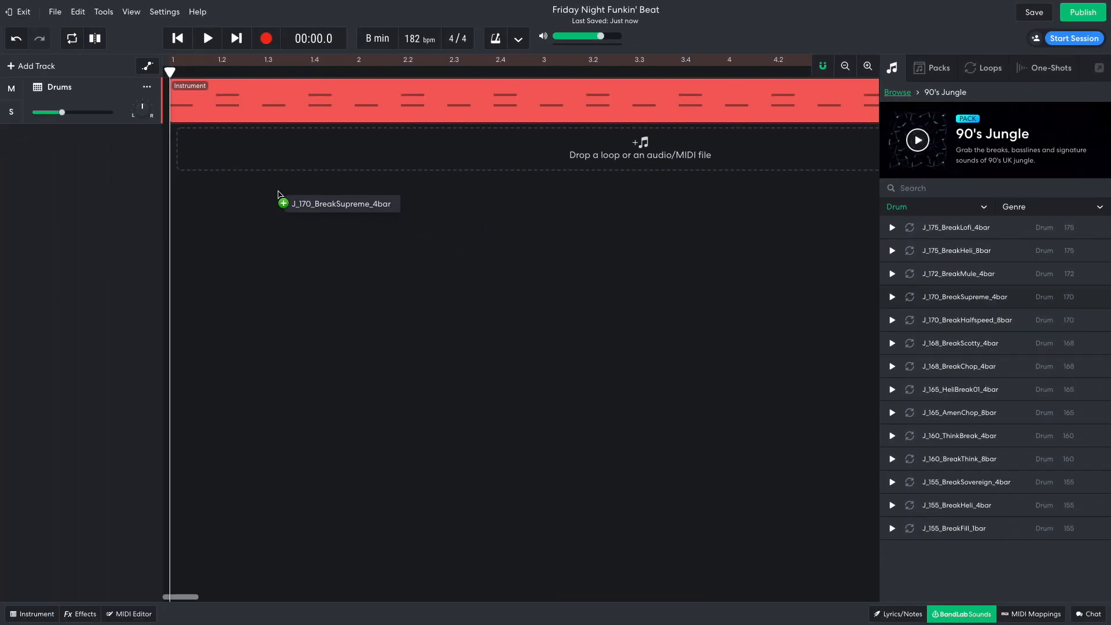
pyautogui.moveTo(346, 153); pyautogui.dragTo(291, 147)
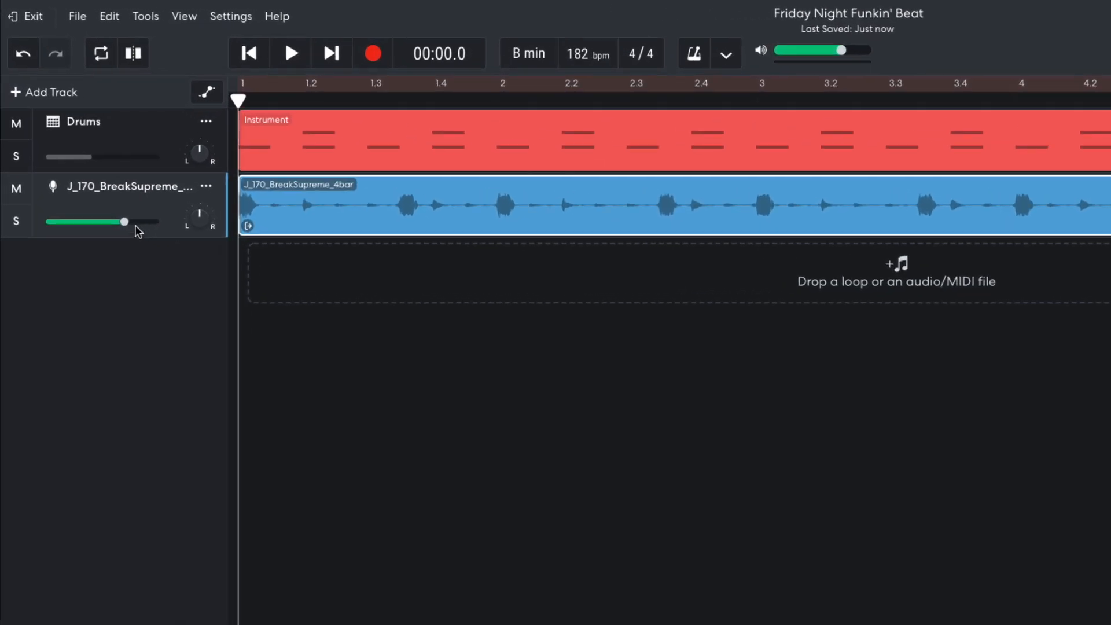
# Lower the Drums volume slightly and the break loop track's volume to a similar level, and play both together
pyautogui.moveTo(90, 159); pyautogui.dragTo(88, 160)
pyautogui.moveTo(125, 228); pyautogui.dragTo(95, 230)
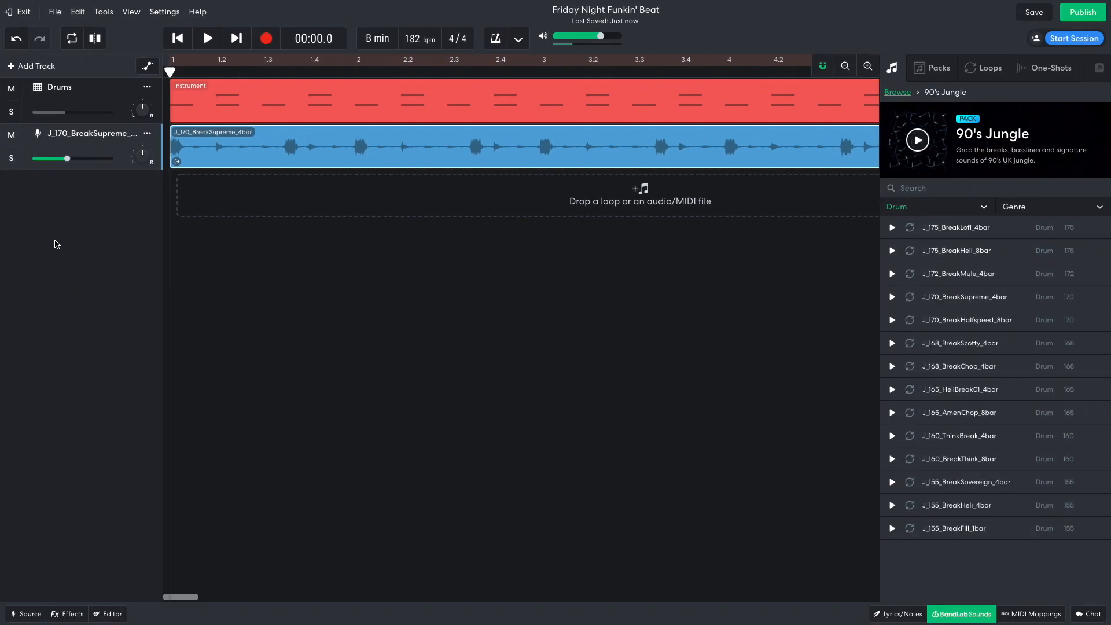
pyautogui.press('space')
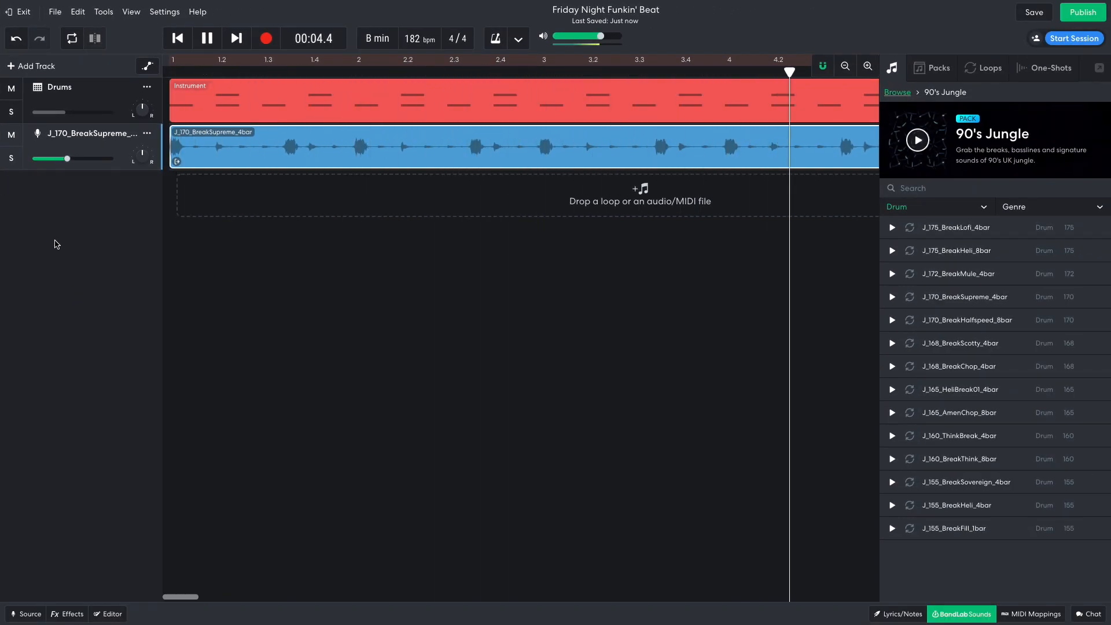
pyautogui.press('space')
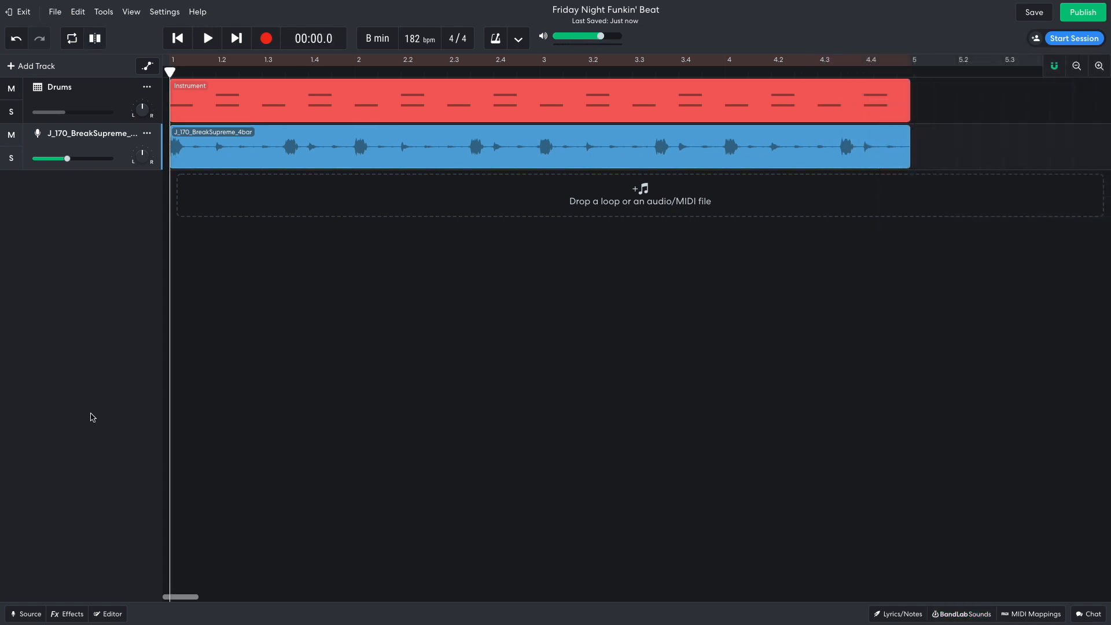
# Add a Multi Filter effect to the break loop track and set its type to Highpass
pyautogui.click(67, 613)
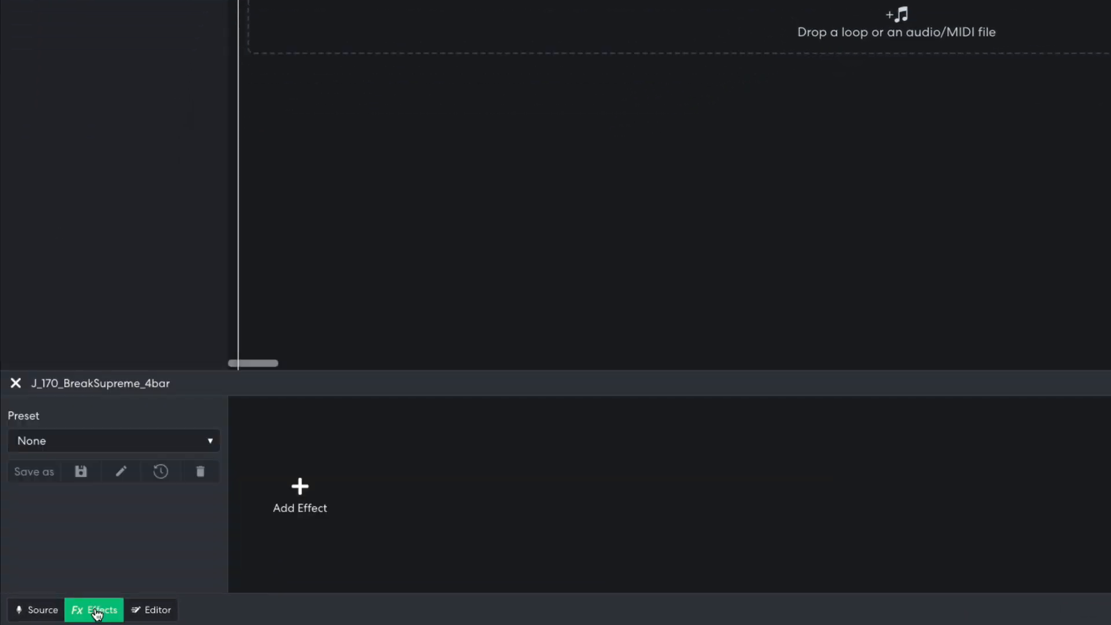
pyautogui.click(275, 515)
pyautogui.moveTo(280, 557)
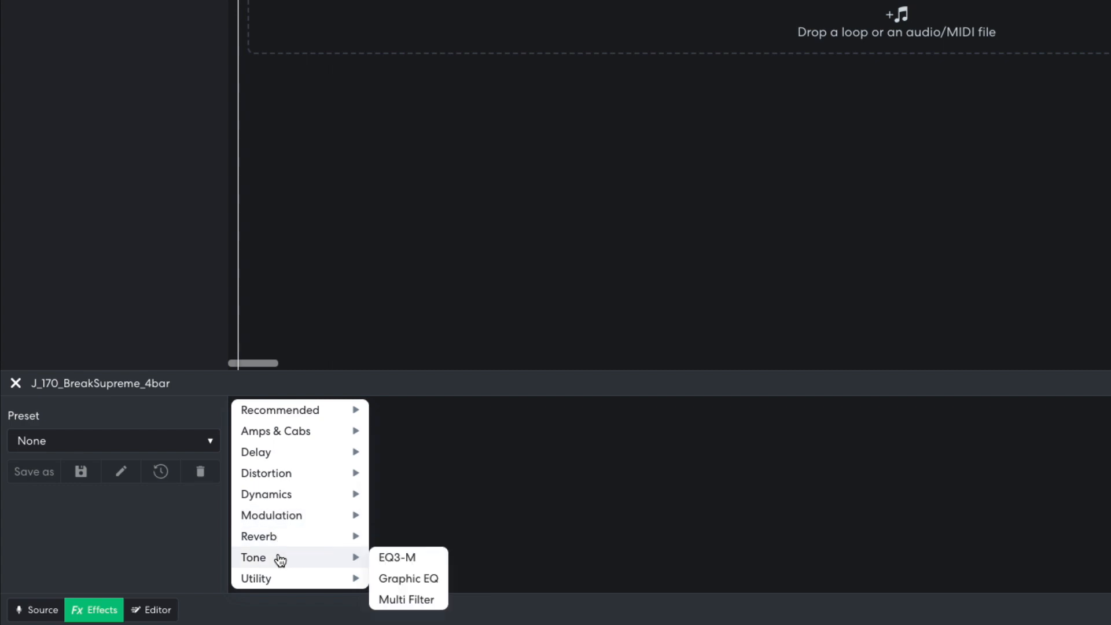
pyautogui.click(413, 600)
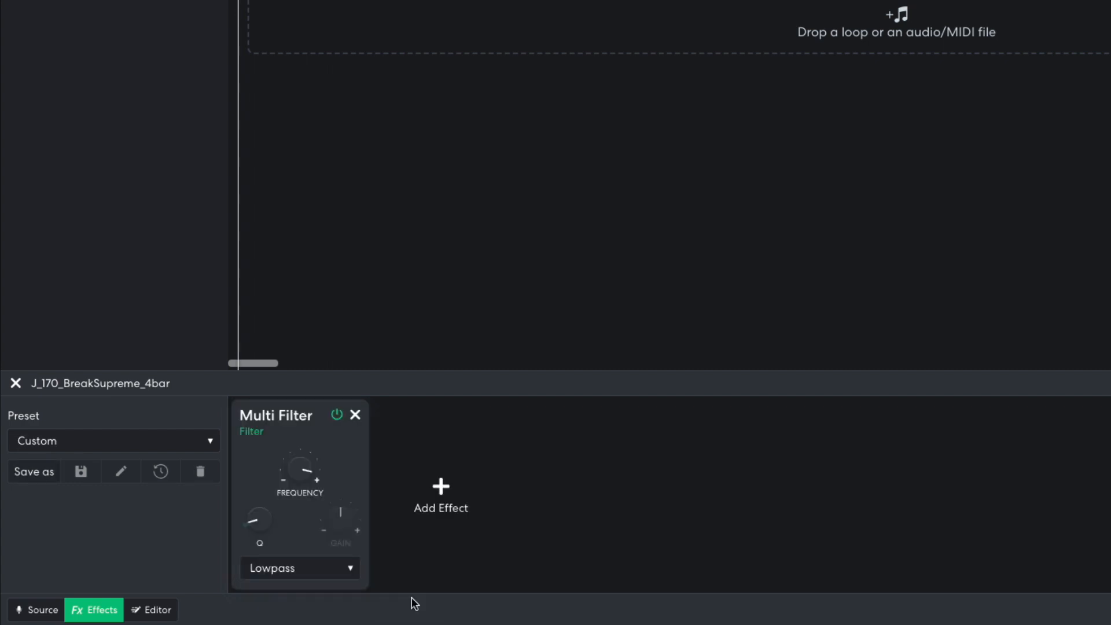
pyautogui.click(310, 576)
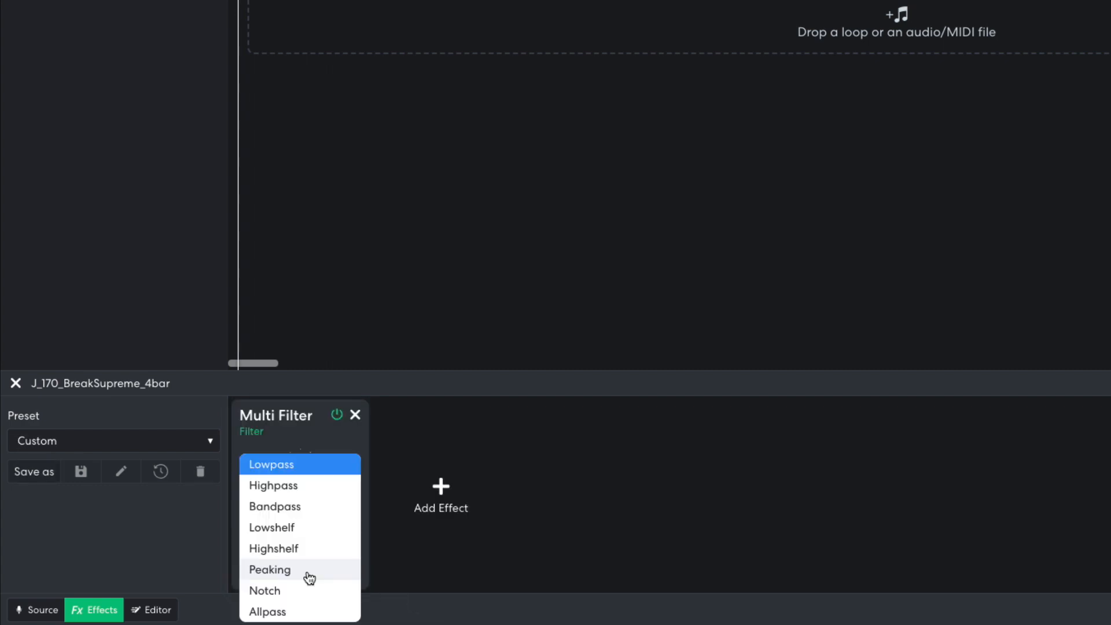
pyautogui.click(304, 486)
# Turn the highpass filter's frequency down to slightly below the middle of its range and play the beat
pyautogui.moveTo(300, 472); pyautogui.dragTo(294, 583)
pyautogui.moveTo(300, 475); pyautogui.dragTo(298, 484)
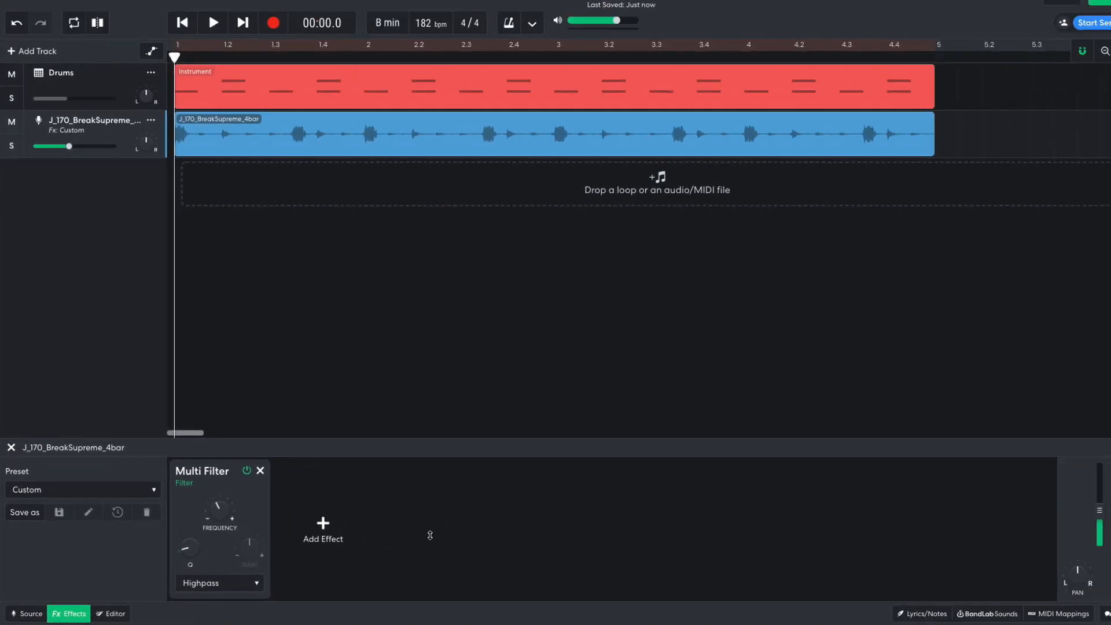
pyautogui.press('space')
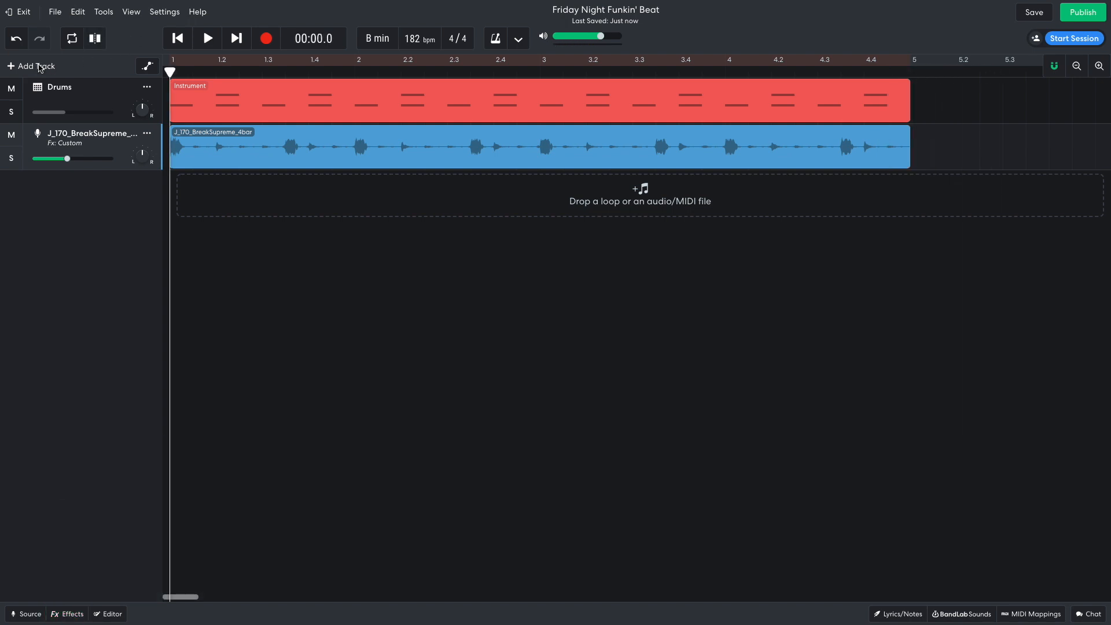
# Add a new instrument track below the break loop and set its instrument to the Studio Grand piano
pyautogui.click(40, 67)
pyautogui.click(394, 233)
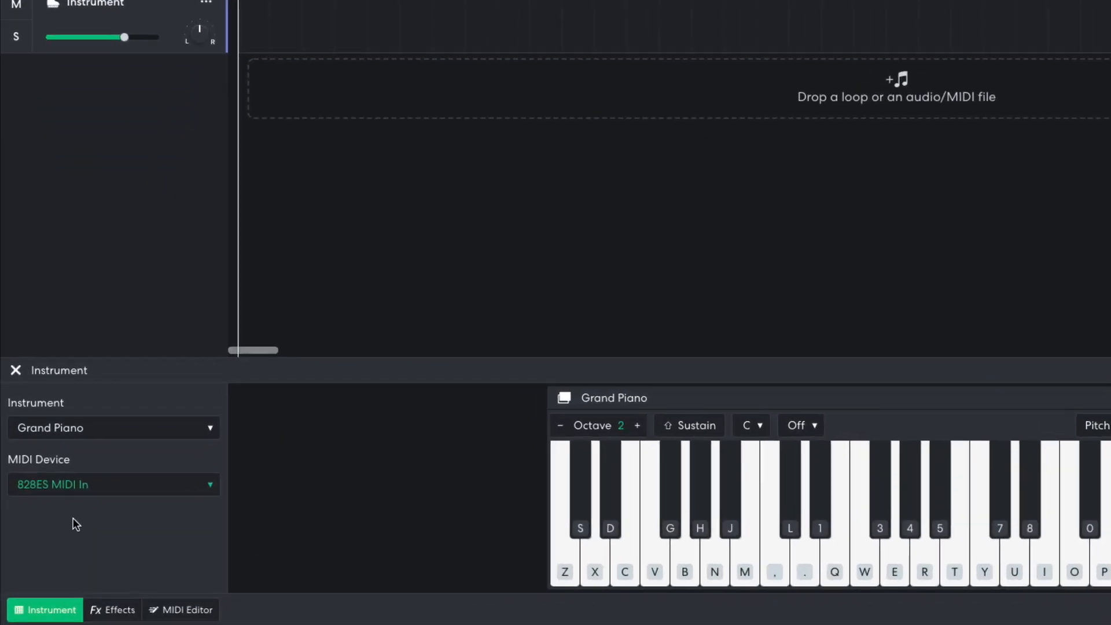
pyautogui.click(99, 433)
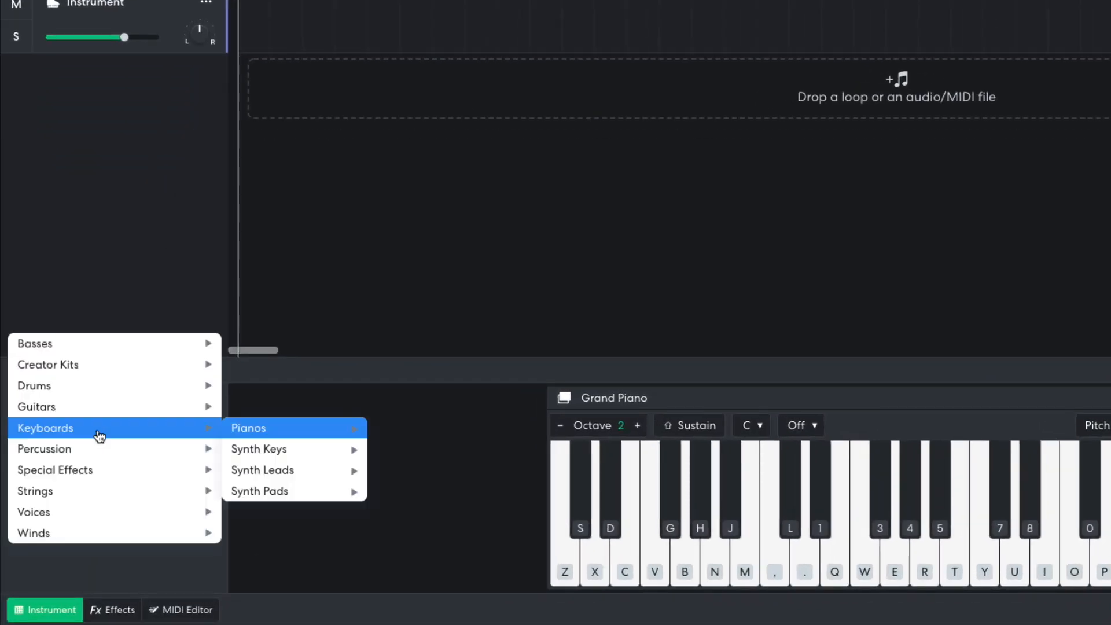
pyautogui.moveTo(259, 431)
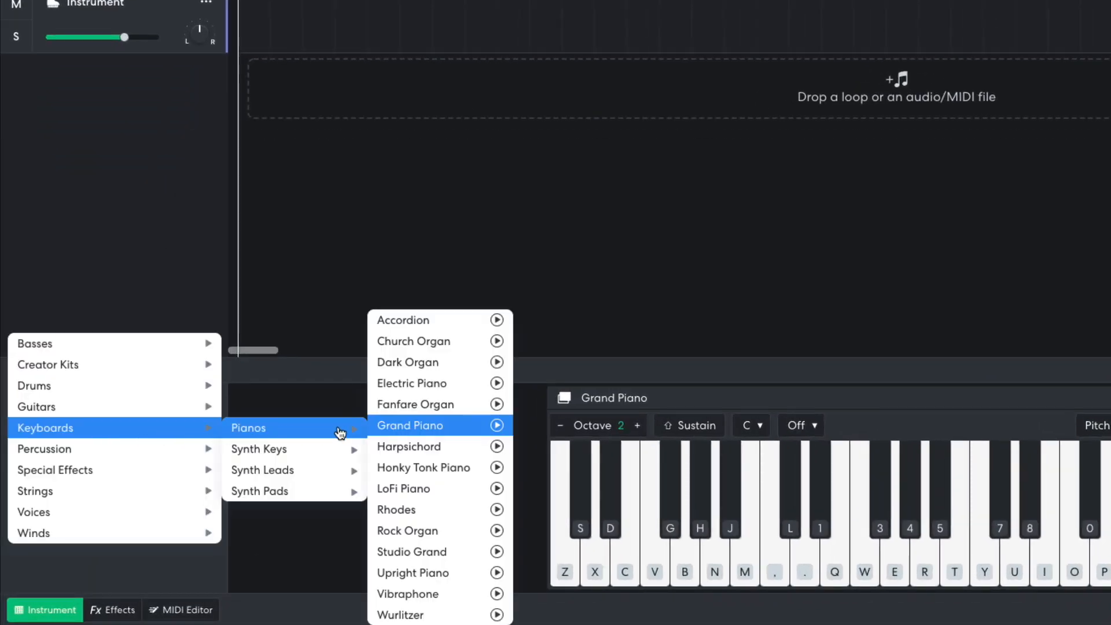
pyautogui.click(432, 552)
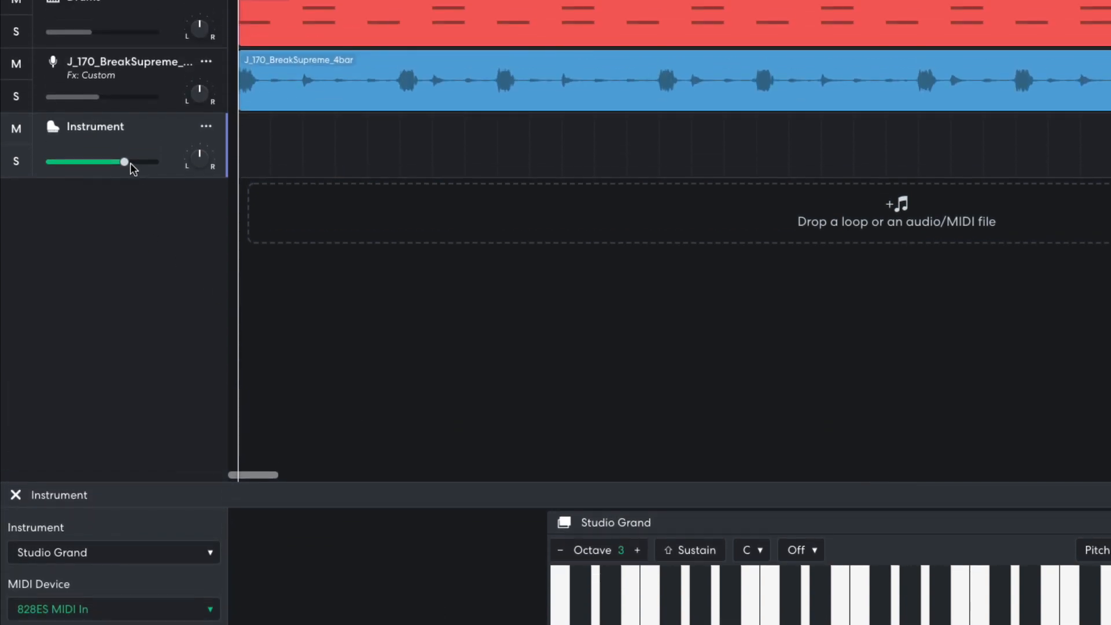
# Lower the piano track's volume to slightly below the middle of its range and play the piano part
pyautogui.moveTo(130, 163); pyautogui.dragTo(91, 165)
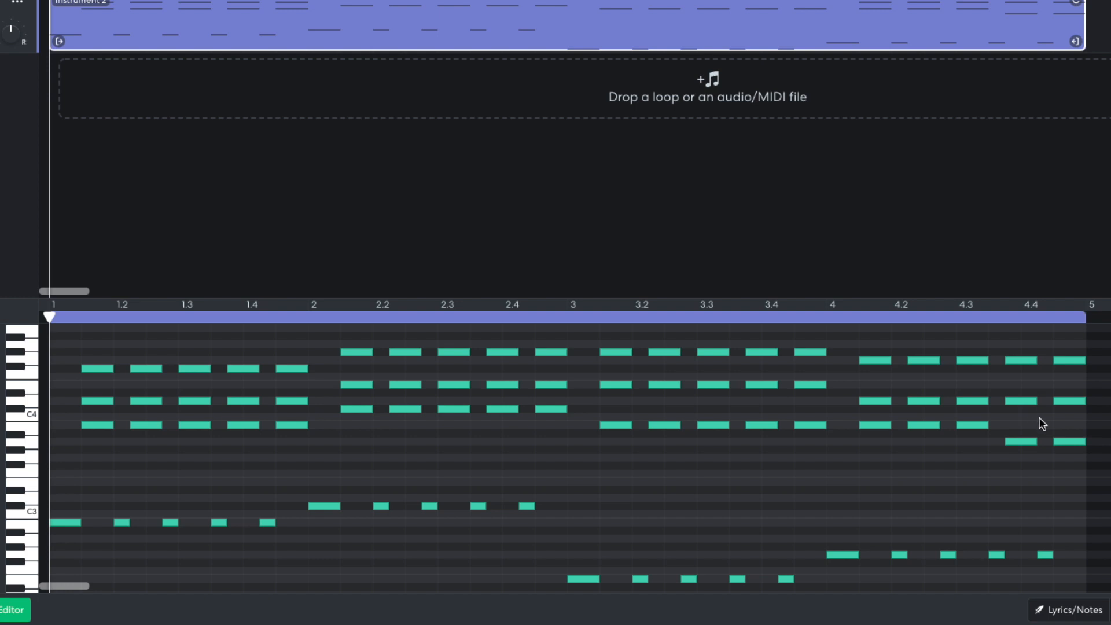
pyautogui.press('space')
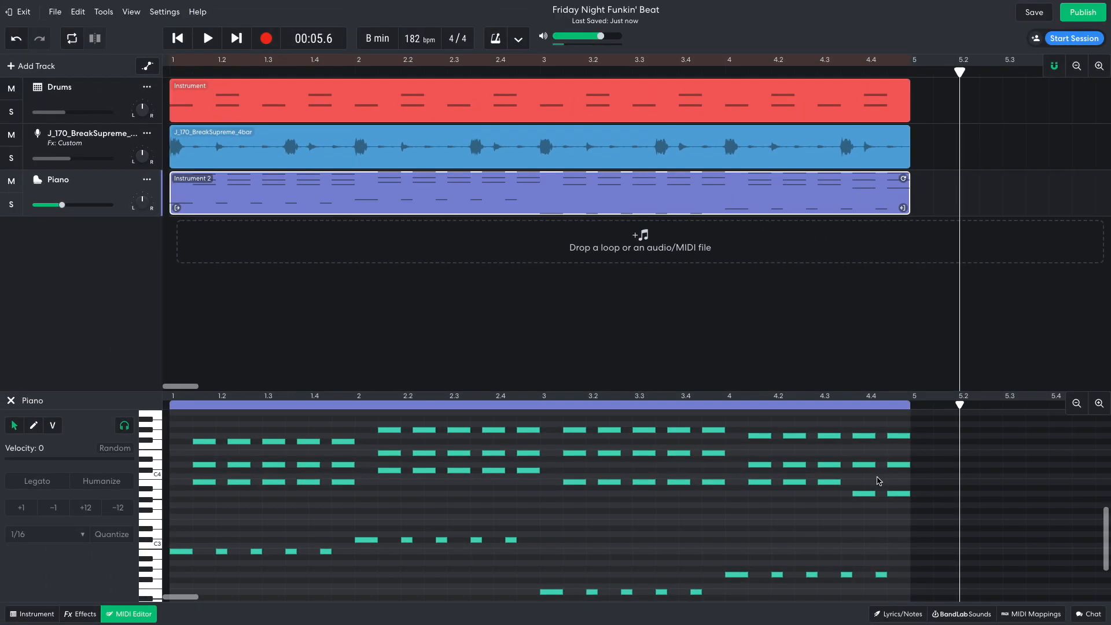
# Add a new instrument track below the Piano track and set its instrument to Attack Bass
pyautogui.click(407, 246)
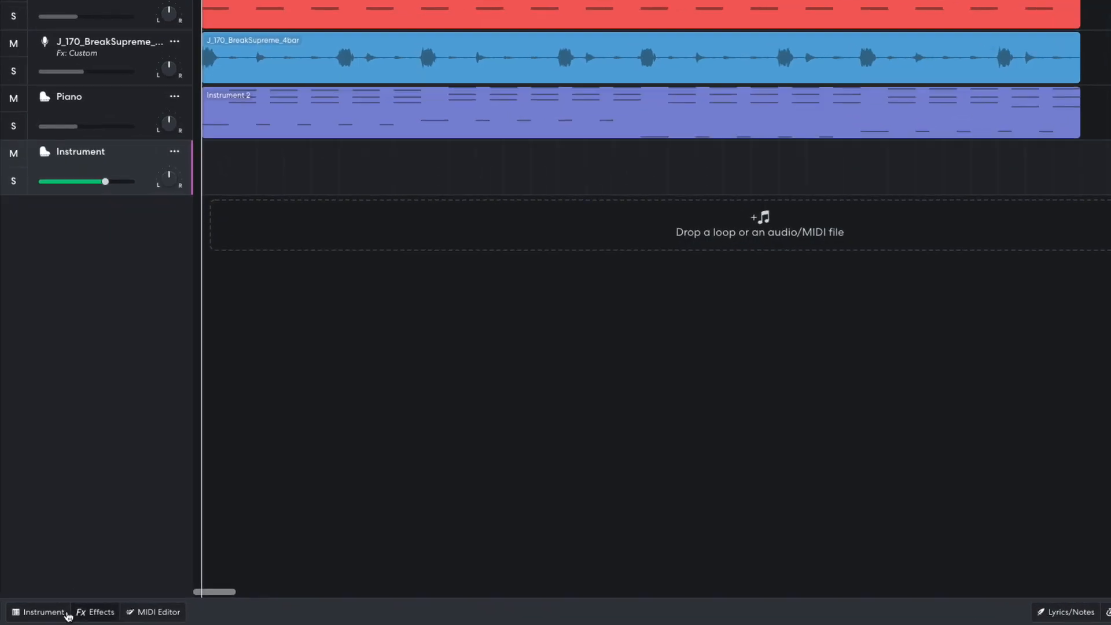
pyautogui.click(65, 614)
pyautogui.click(69, 461)
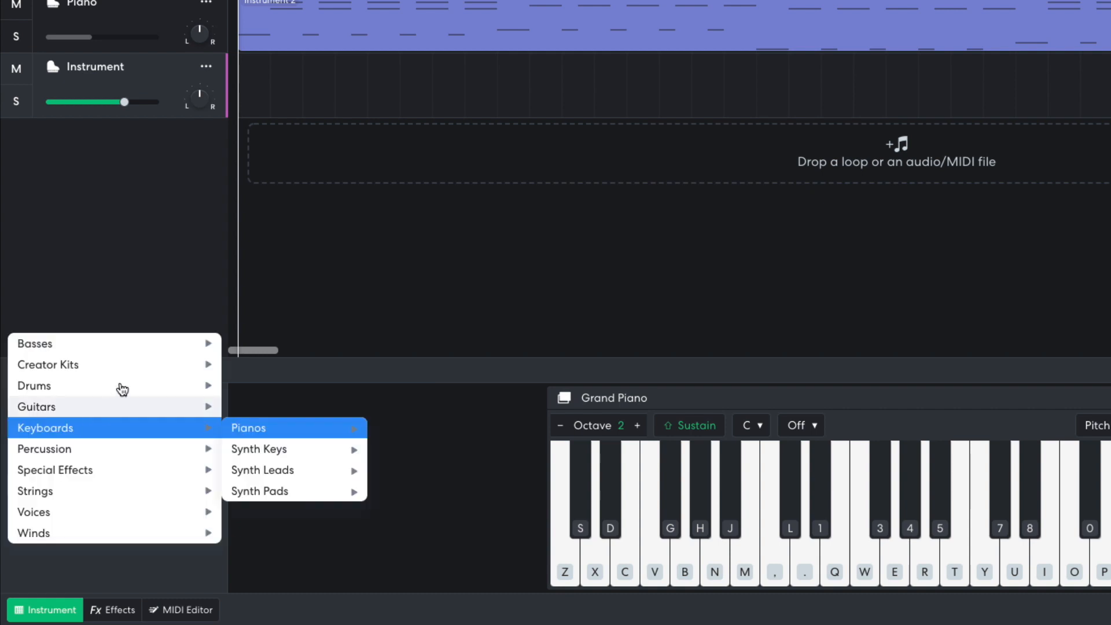
pyautogui.moveTo(206, 350)
pyautogui.moveTo(255, 407)
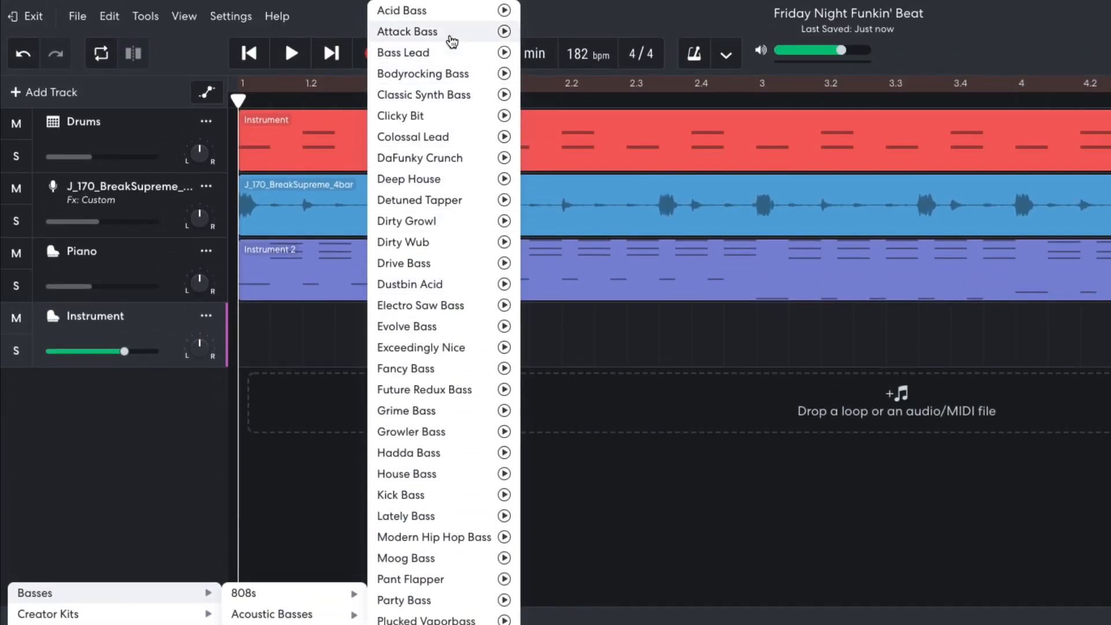
pyautogui.click(451, 41)
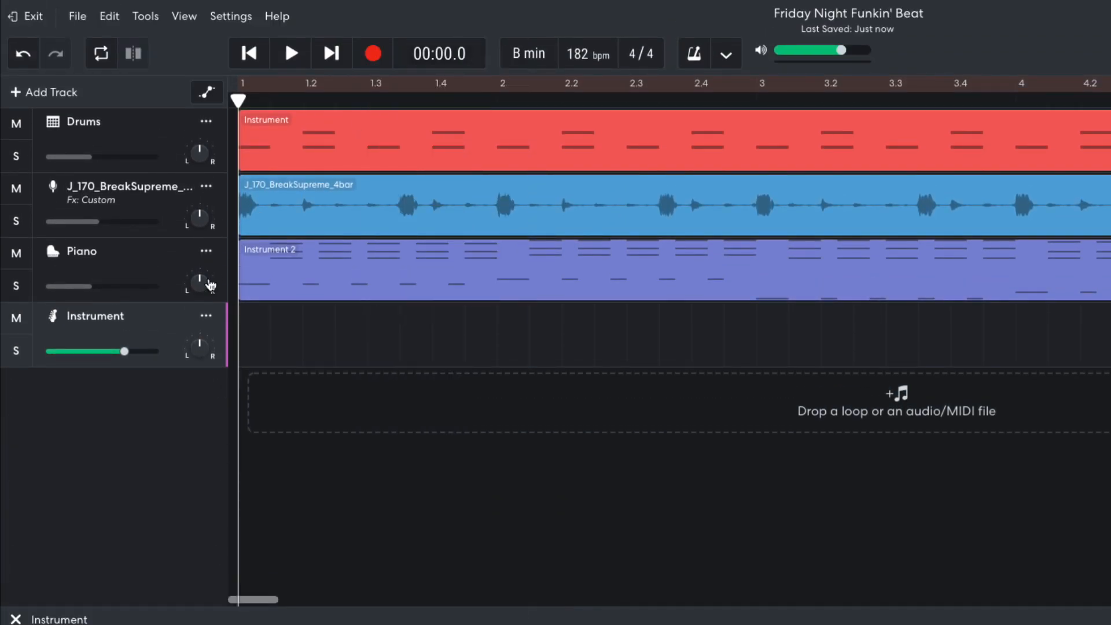
# Lower the bass track's volume to about the middle of its range and play the bass part
pyautogui.moveTo(125, 351); pyautogui.dragTo(99, 351)
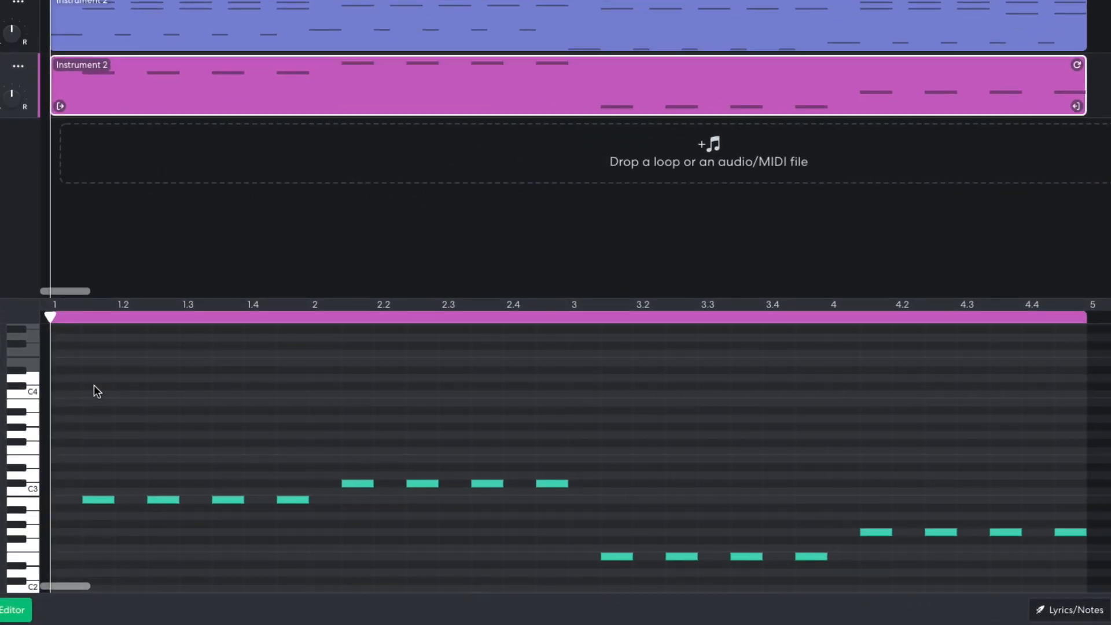
pyautogui.press('space')
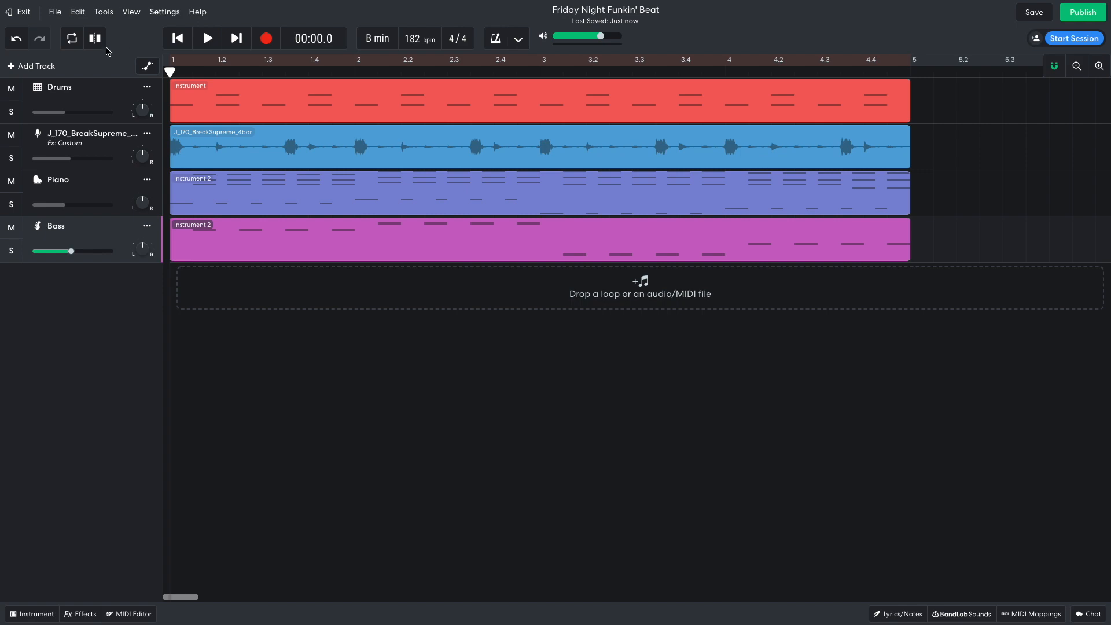
# Add a new instrument track below the Bass track with the Ahh Synth voice and play its melody
pyautogui.click(48, 69)
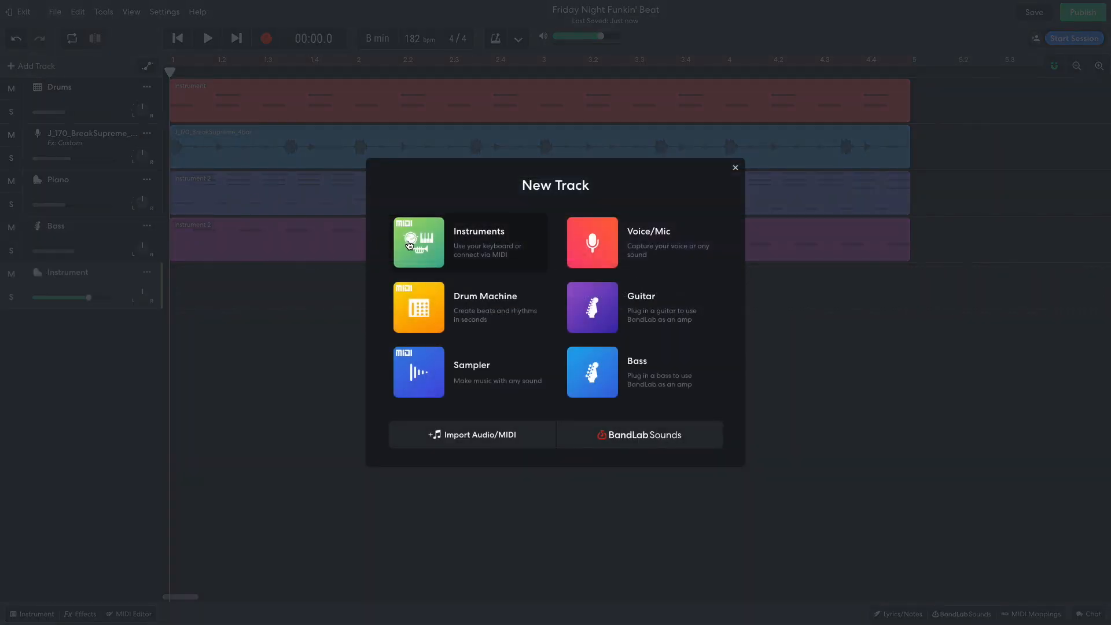
pyautogui.click(408, 244)
pyautogui.click(34, 612)
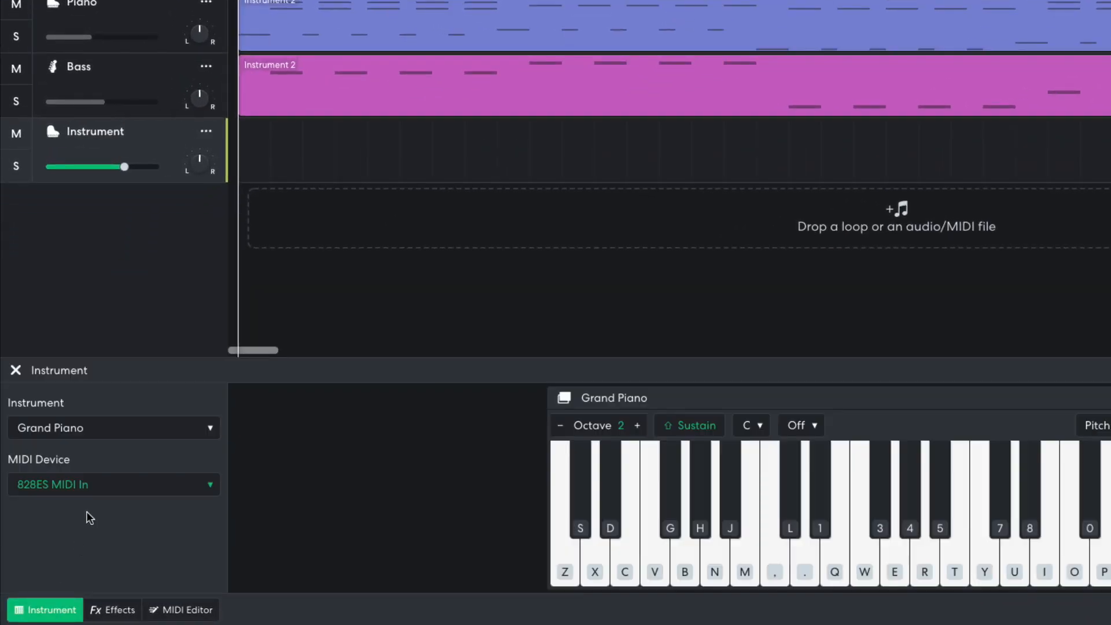
pyautogui.click(112, 436)
pyautogui.moveTo(119, 513)
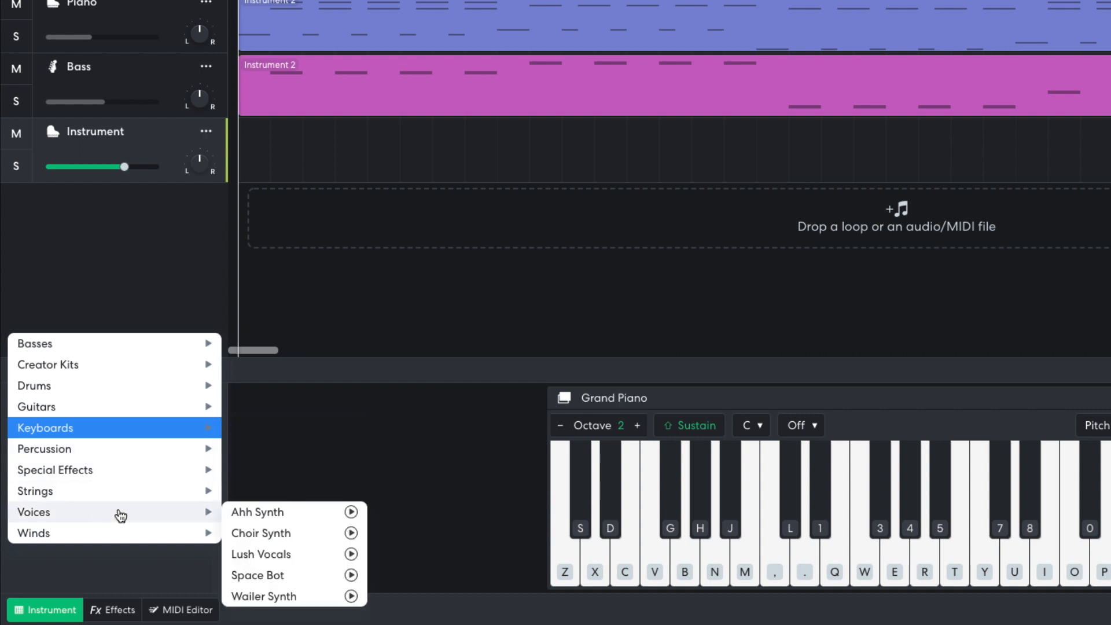
pyautogui.click(262, 514)
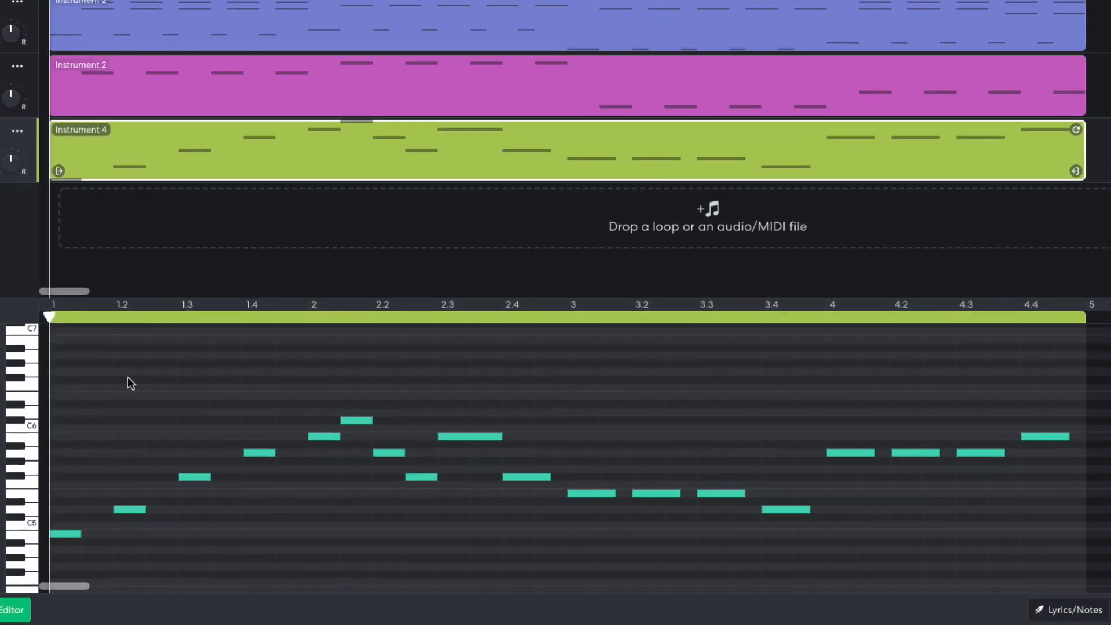
pyautogui.press('space')
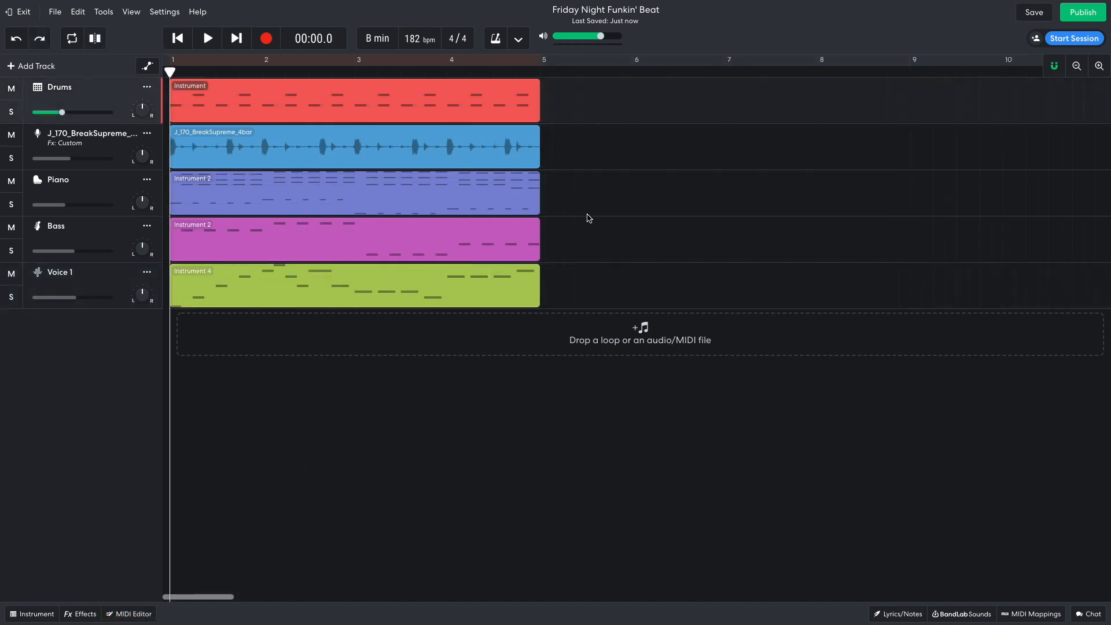
# Copy the four-bar drums, break loop, piano and bass regions so the copies start at bar 5
pyautogui.moveTo(503, 222); pyautogui.dragTo(607, 112)
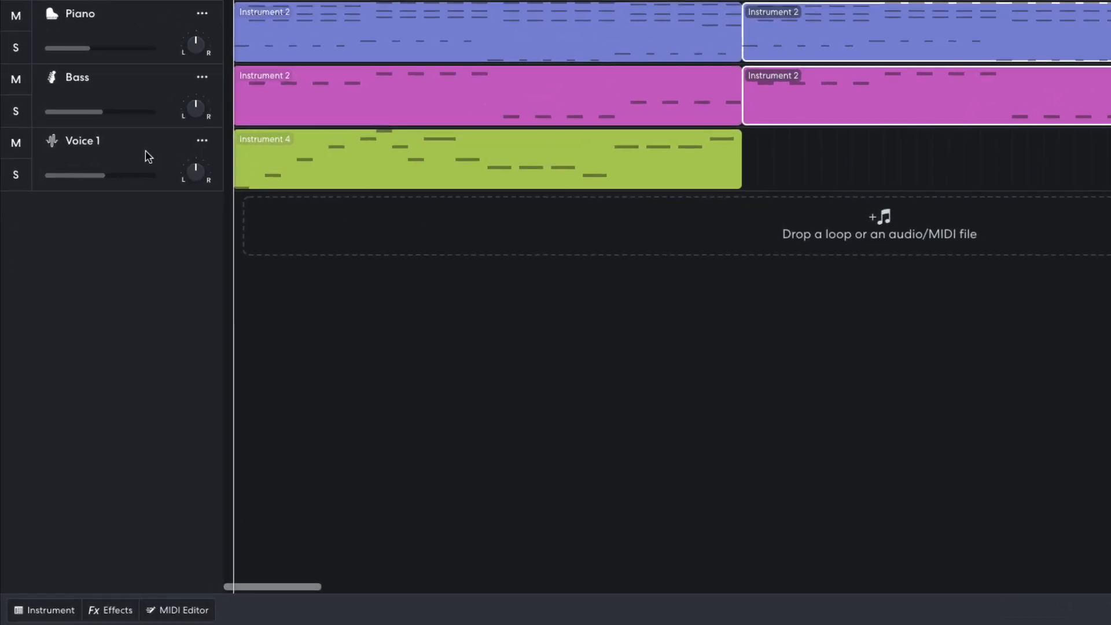
# Duplicate the Voice 1 track and move the copied track's melody region to start at bar 5
pyautogui.rightClick(102, 283)
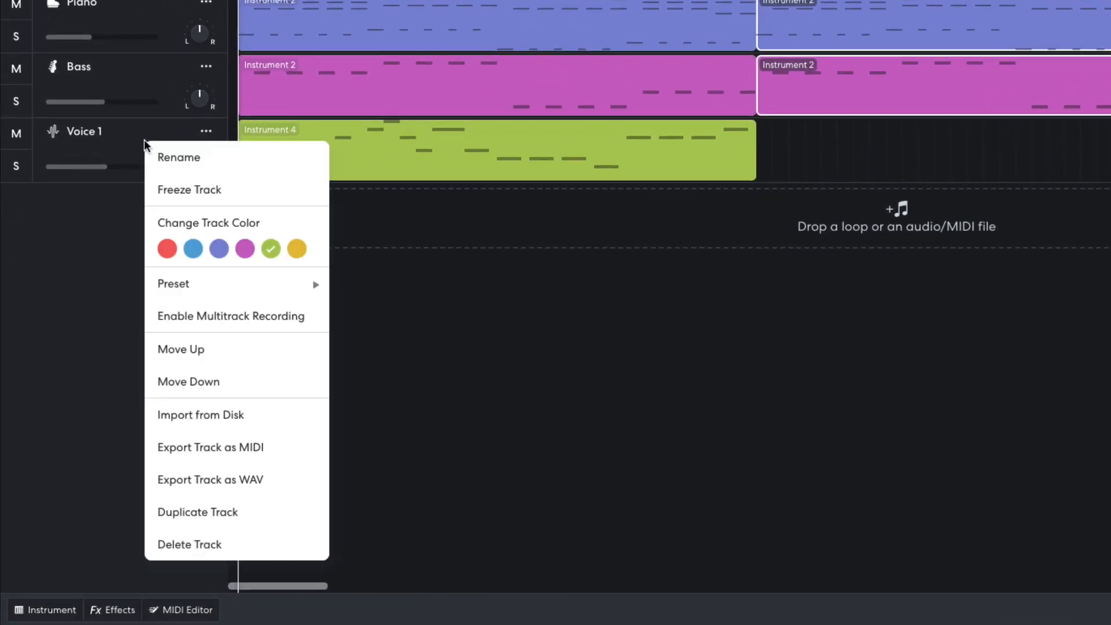
pyautogui.click(220, 512)
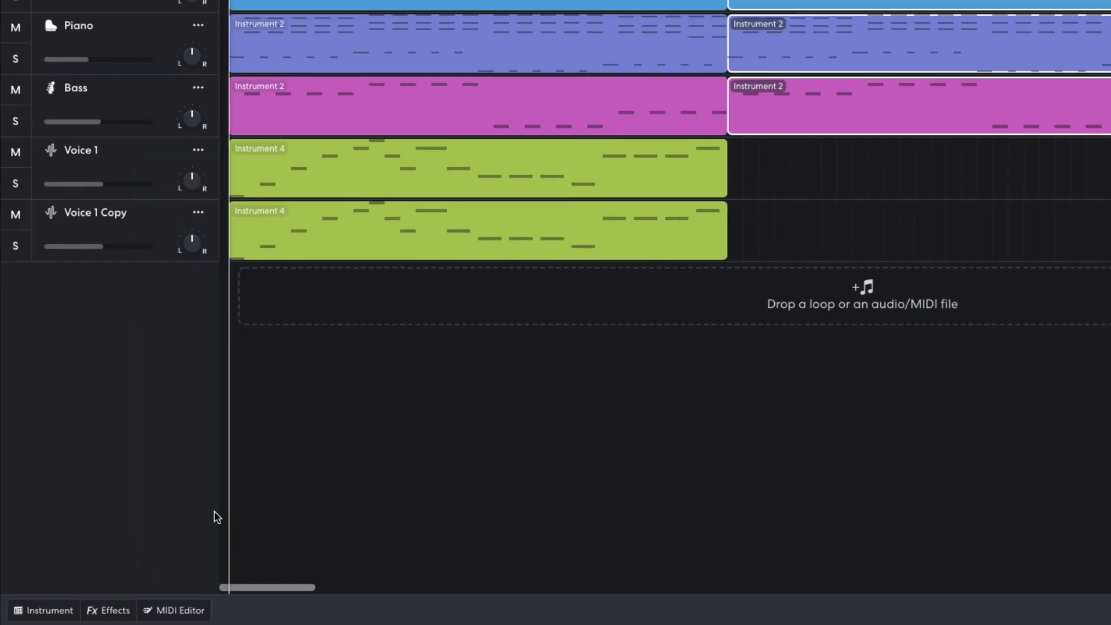
pyautogui.moveTo(267, 338); pyautogui.dragTo(638, 322)
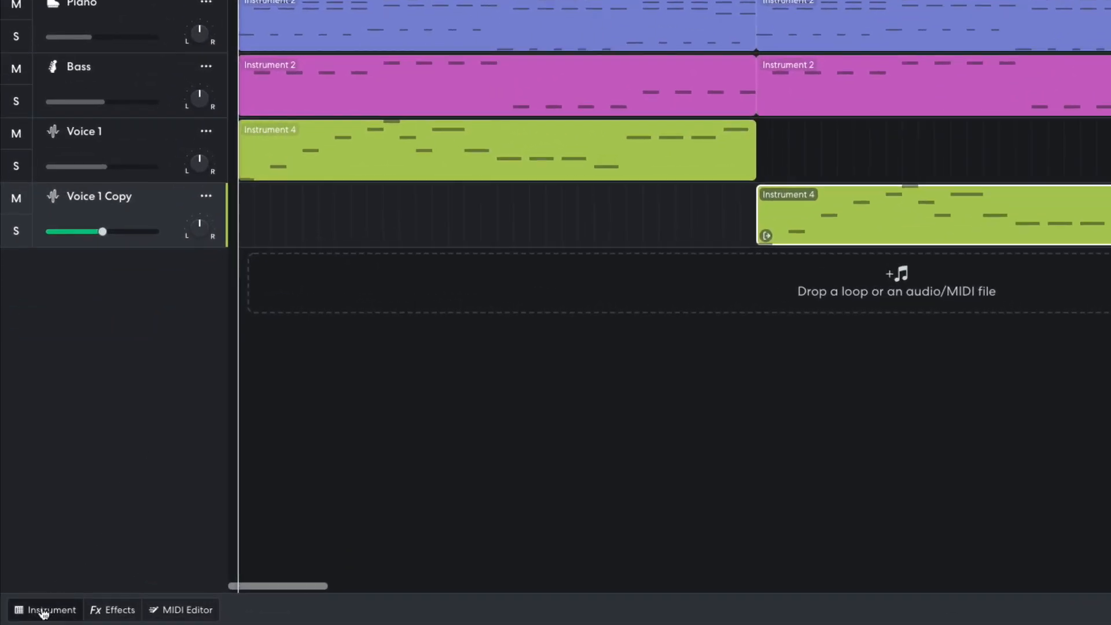
# Change the Voice 1 Copy track's instrument to the Space Bot voice and play the beat
pyautogui.click(33, 614)
pyautogui.click(100, 435)
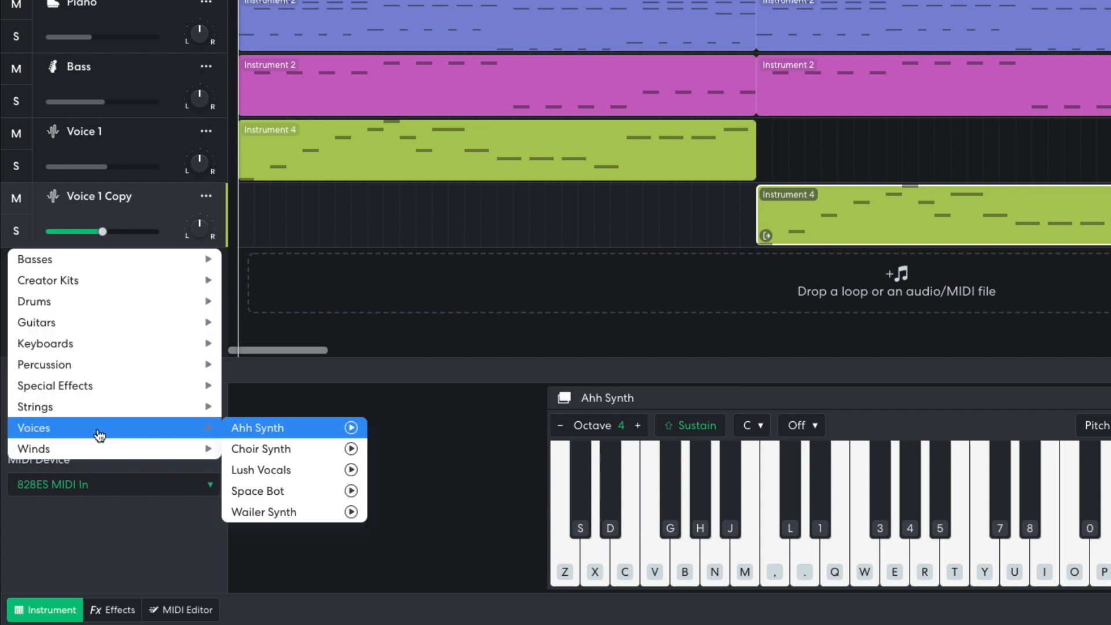
pyautogui.click(275, 491)
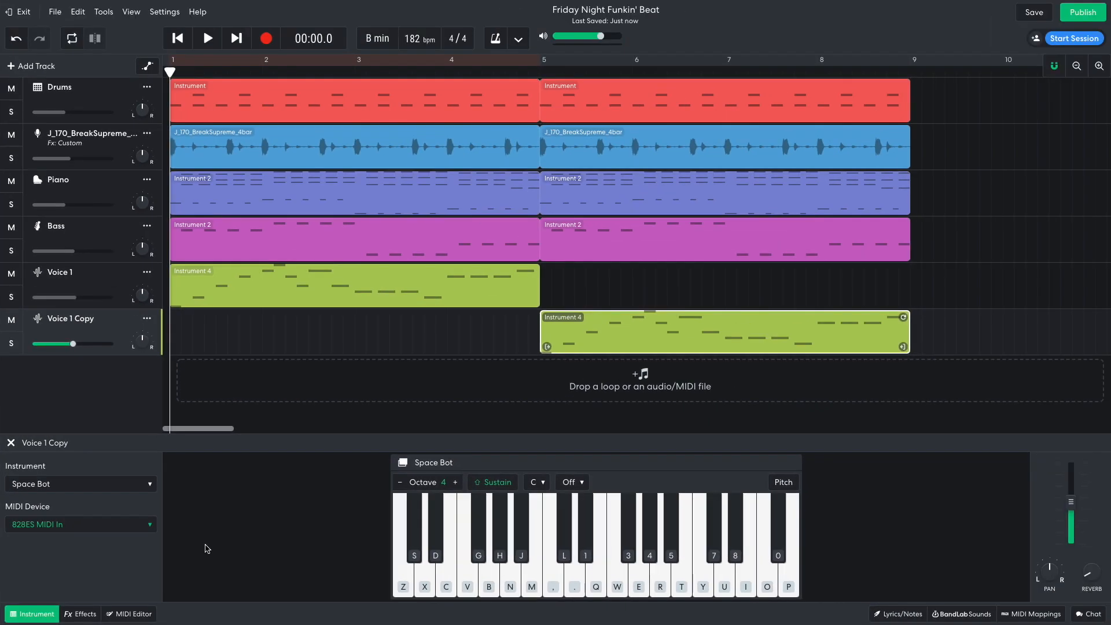
pyautogui.press('space')
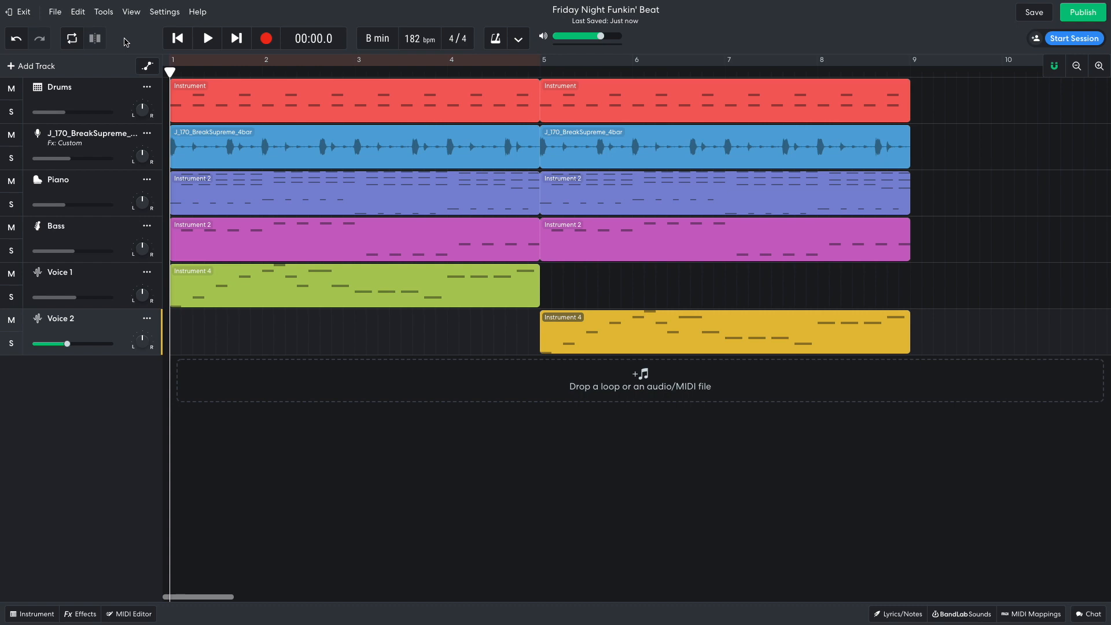
# Add a new instrument track below Voice 2 with the Future Keys synth and play its soloed chord part
pyautogui.click(36, 66)
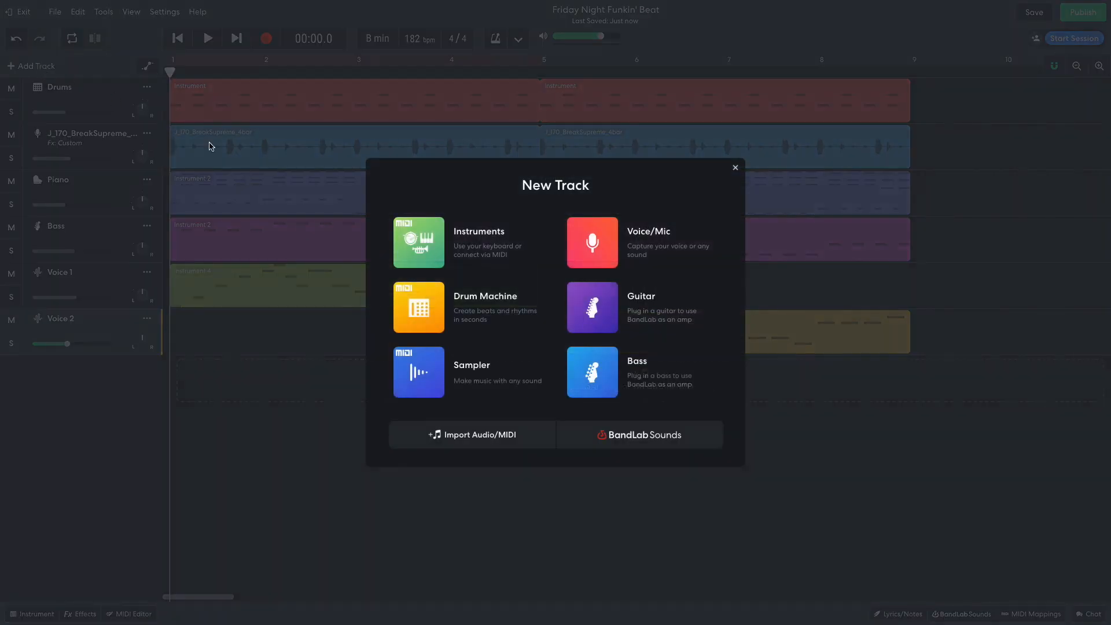
pyautogui.click(410, 244)
pyautogui.click(16, 613)
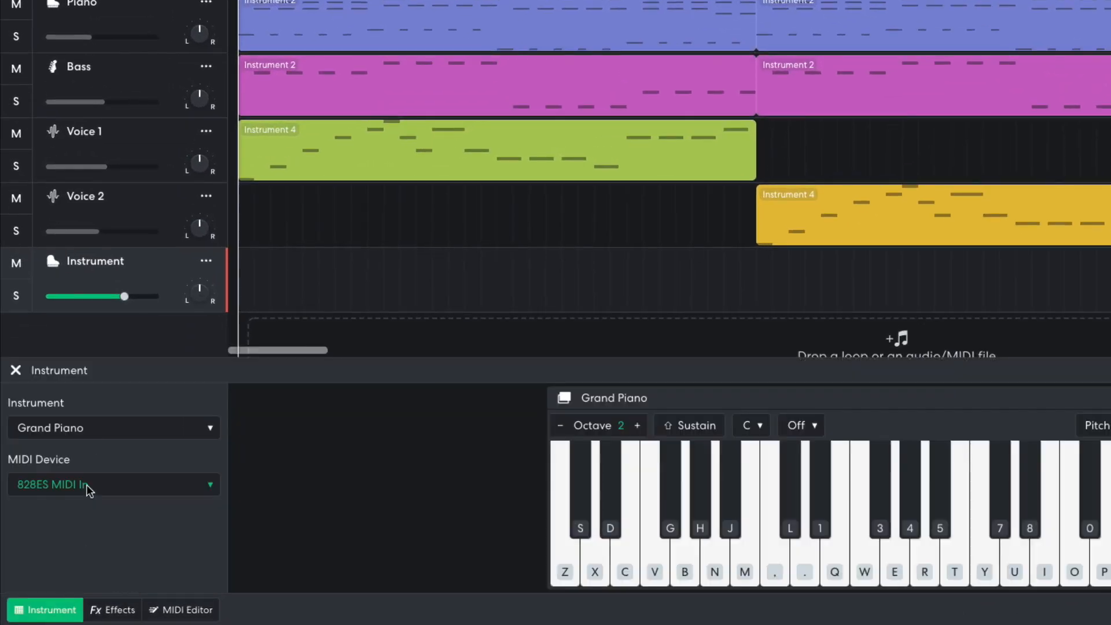
pyautogui.click(96, 433)
pyautogui.moveTo(275, 457)
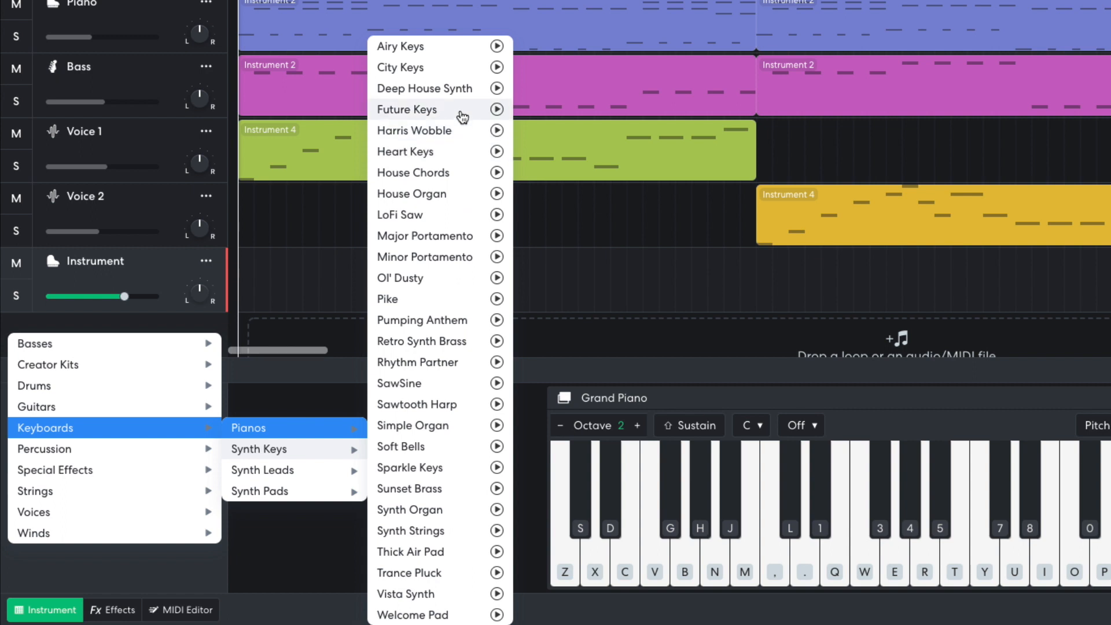
pyautogui.click(457, 110)
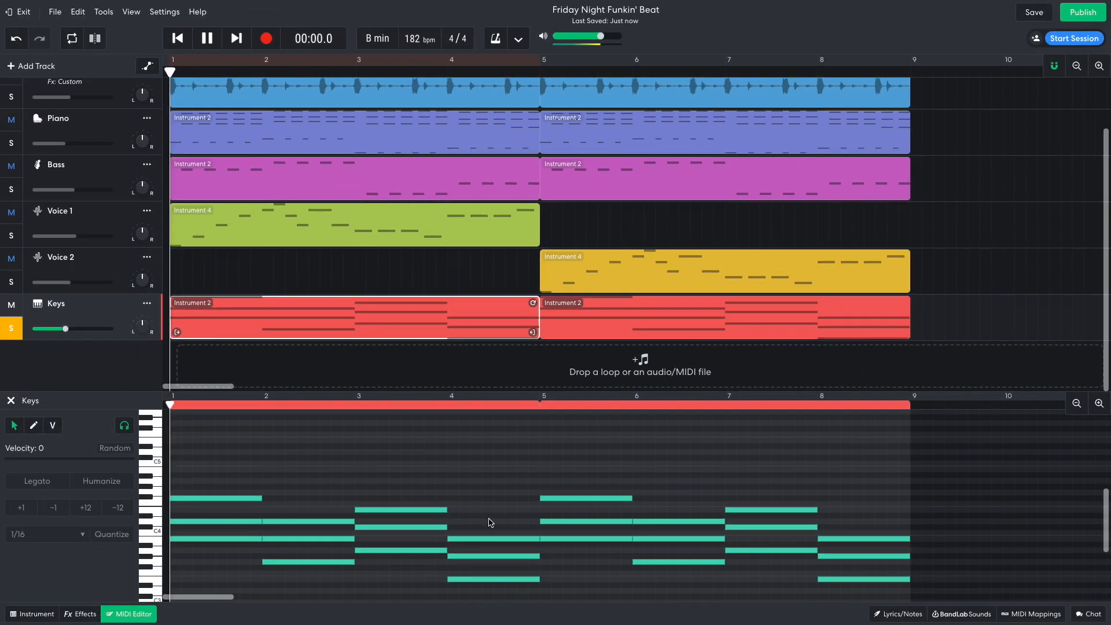
pyautogui.press('space')
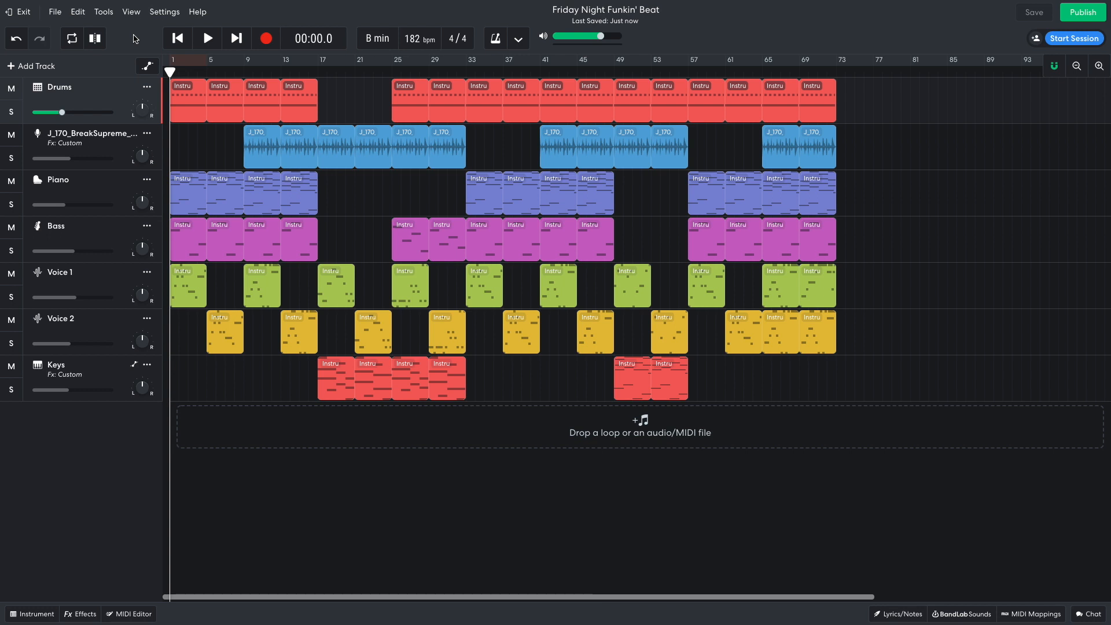
# Play the full arrangement from the start and examine the Keys track's Multi Filter frequency automation and effect settings
pyautogui.press('space')
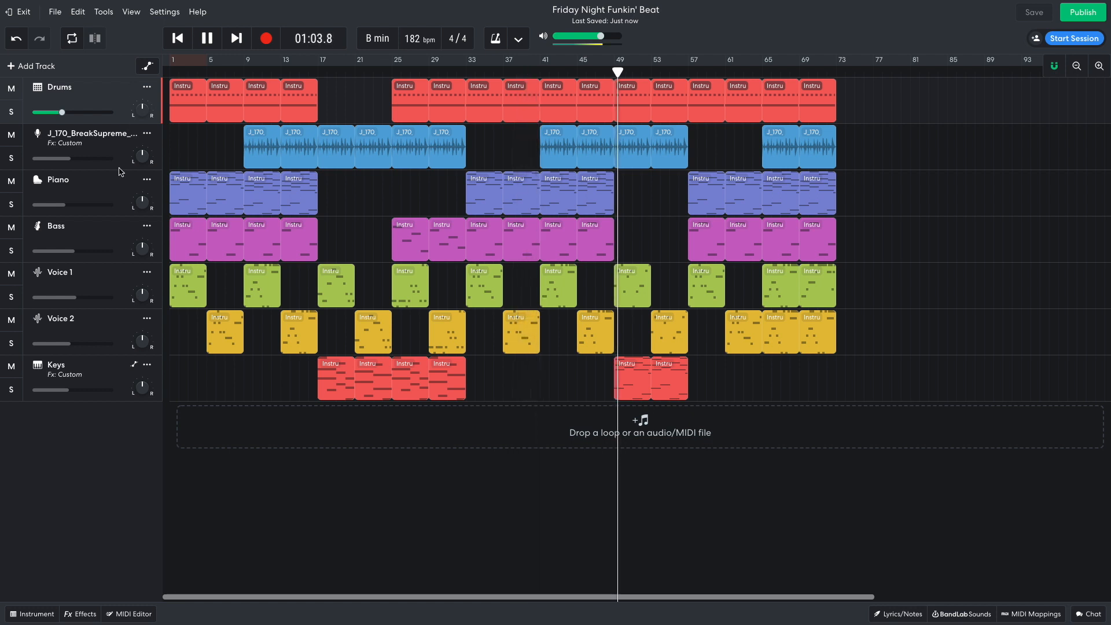
pyautogui.click(133, 364)
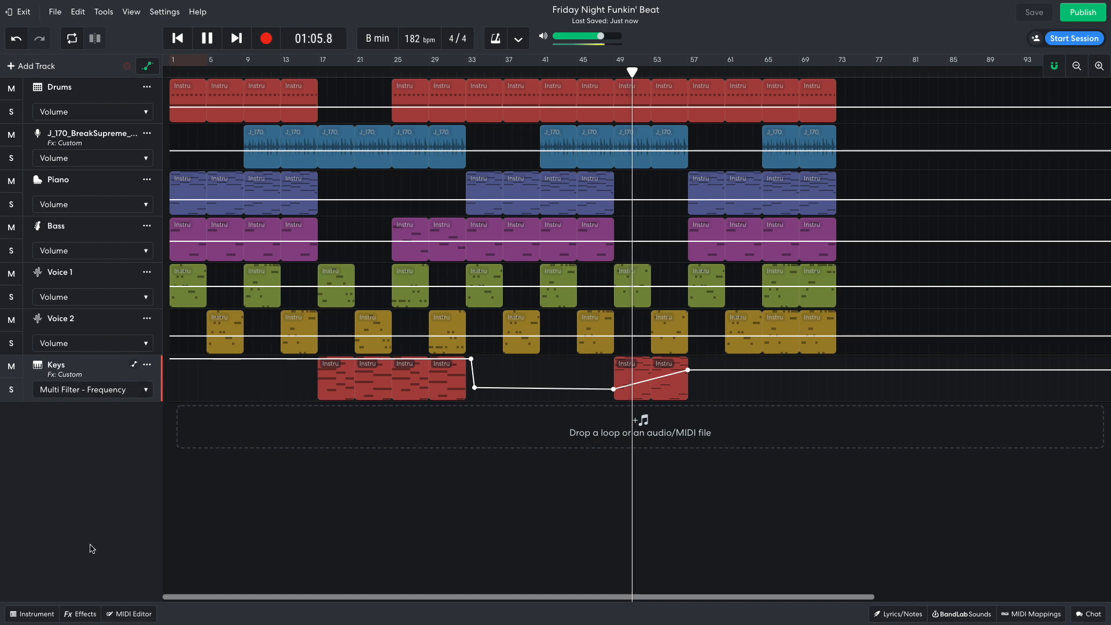
pyautogui.click(84, 614)
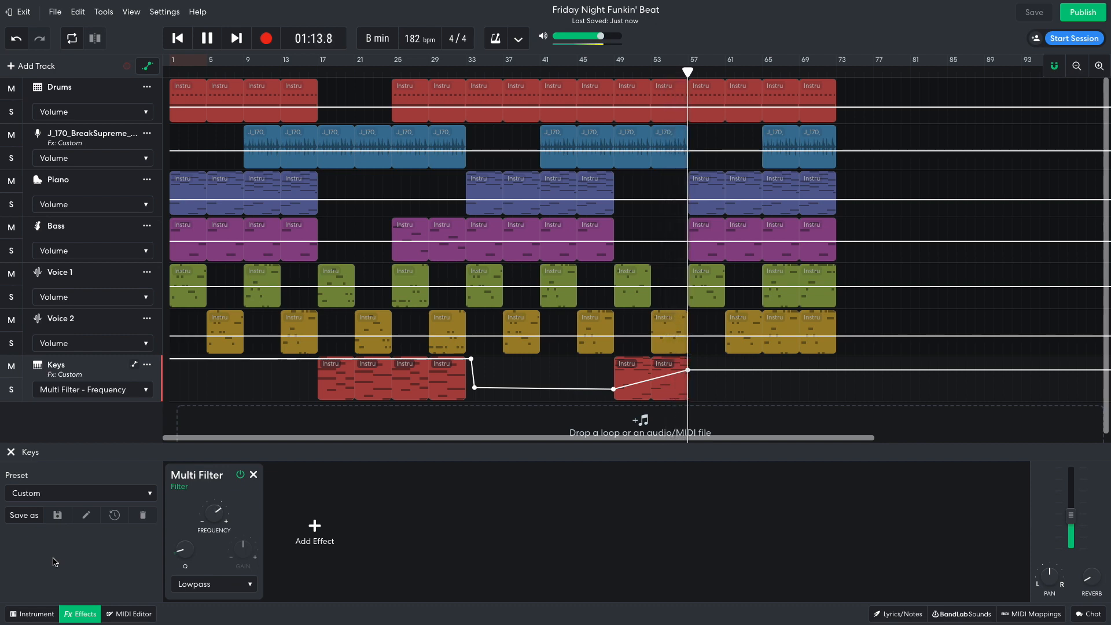
pyautogui.click(79, 614)
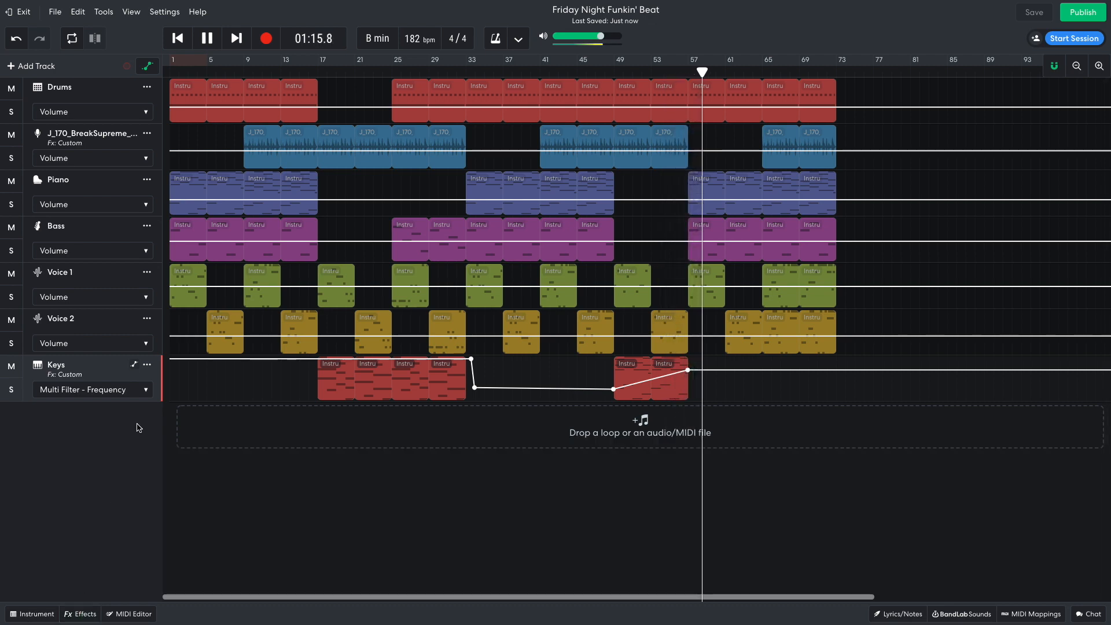
pyautogui.click(134, 365)
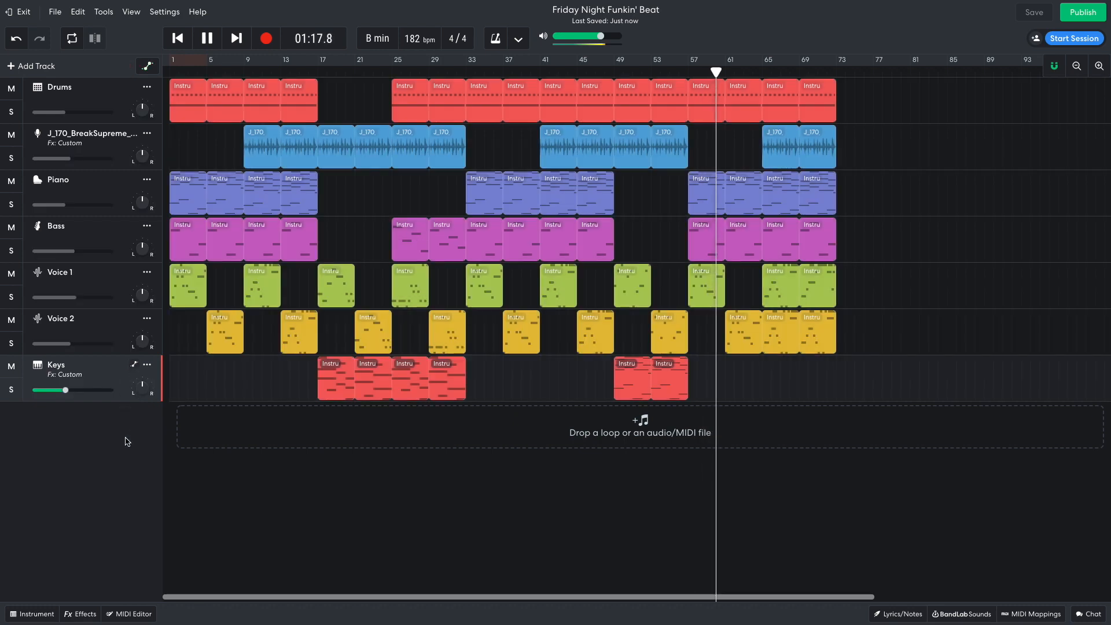